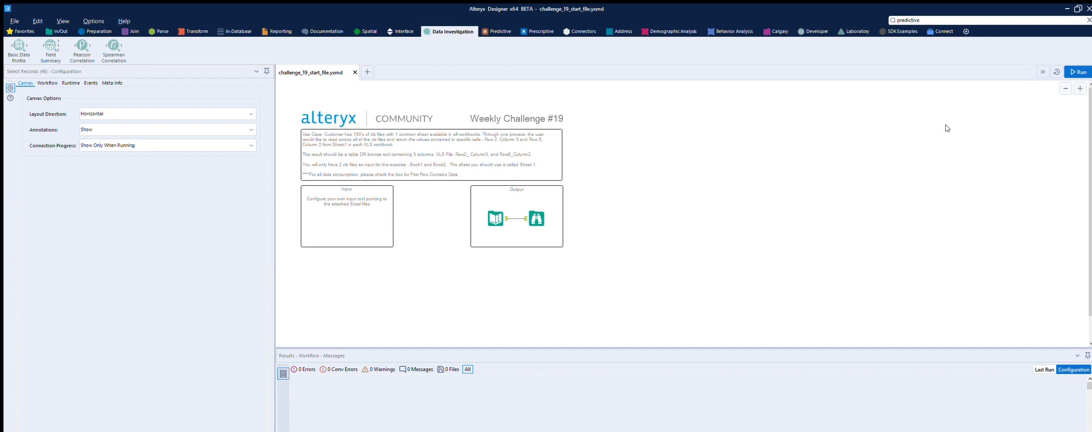
Examine the Weekly Challenge #19 brief and the expected output table in the Output container.
{"action": "left_click", "coordinate": [1079, 89]}
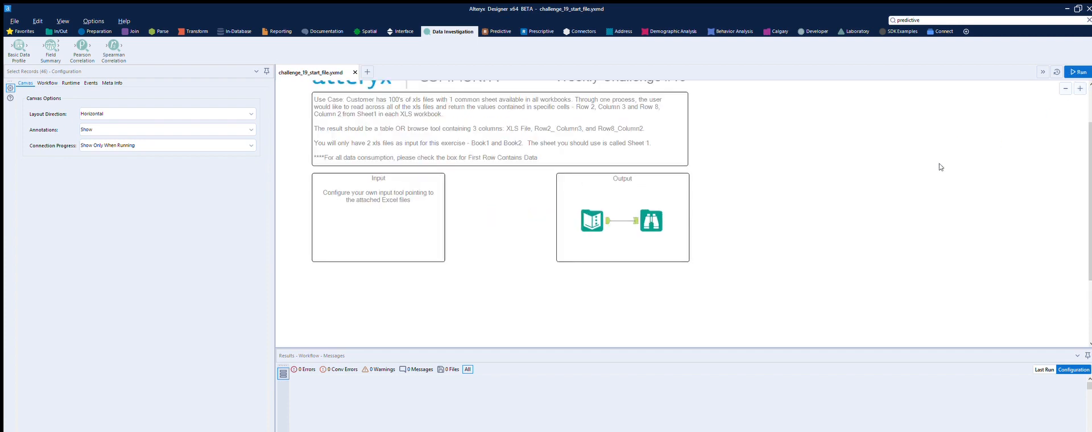
{"action": "scroll", "coordinate": [853, 172], "scroll_direction": "up", "scroll_amount": 2}
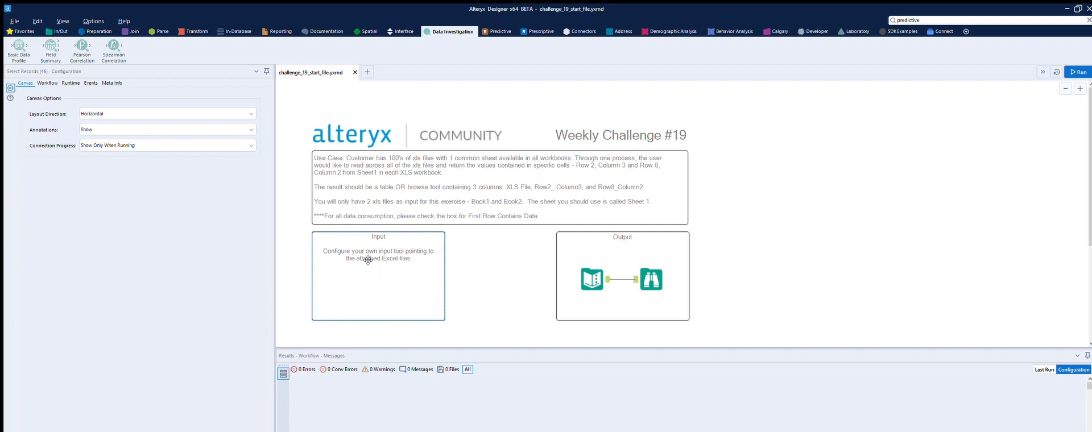
{"action": "left_click", "coordinate": [606, 269]}
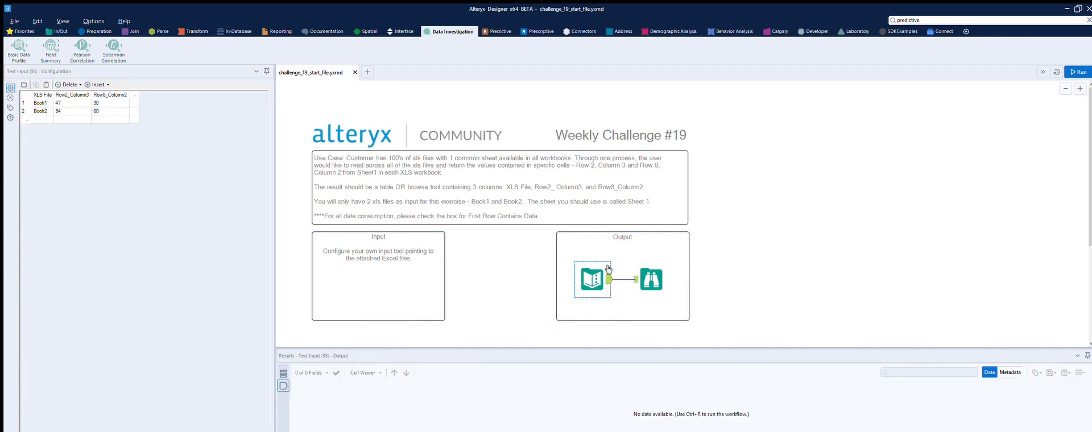
{"action": "left_click", "coordinate": [41, 94]}
Place an Input Data tool on the canvas in the empty space below the Input container.
{"action": "left_click", "coordinate": [58, 32]}
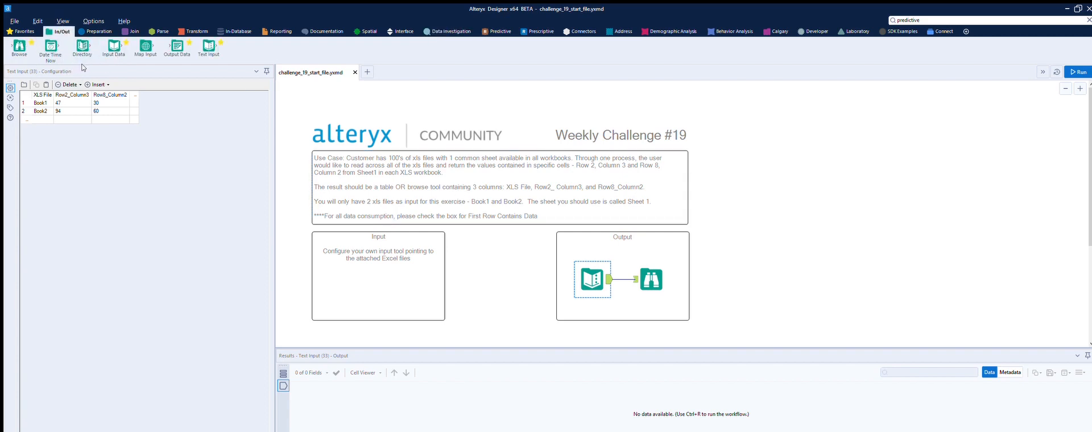
{"action": "left_click_drag", "start_coordinate": [114, 45], "coordinate": [363, 302]}
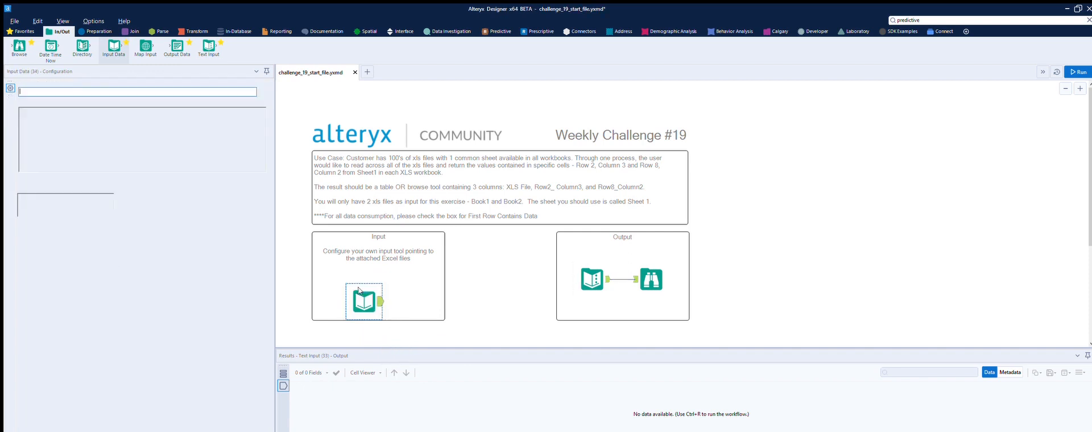
{"action": "scroll", "coordinate": [364, 300], "scroll_direction": "down", "scroll_amount": 3}
{"action": "left_click_drag", "start_coordinate": [364, 191], "coordinate": [352, 263]}
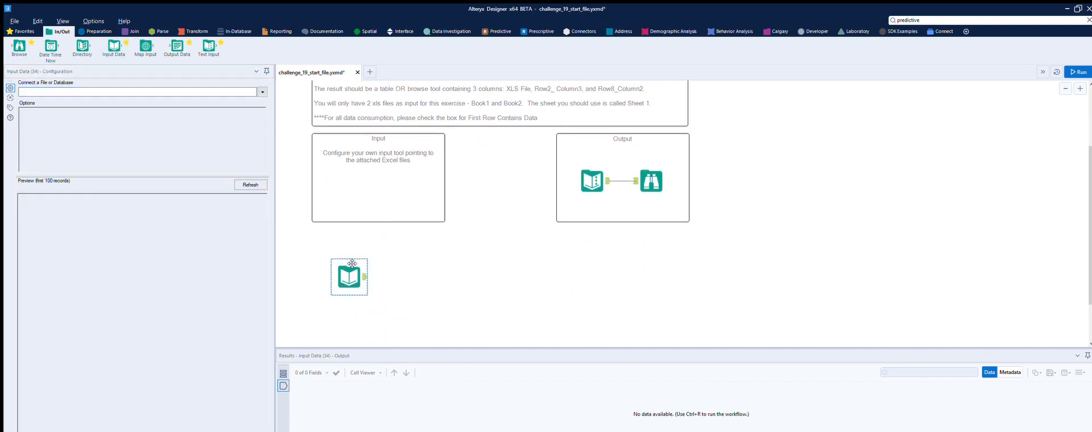
Connect the Input Data tool to Sheet1 of Book1.xls and change the file name in its path to the wildcard Book*.xls.
{"action": "left_click", "coordinate": [262, 91]}
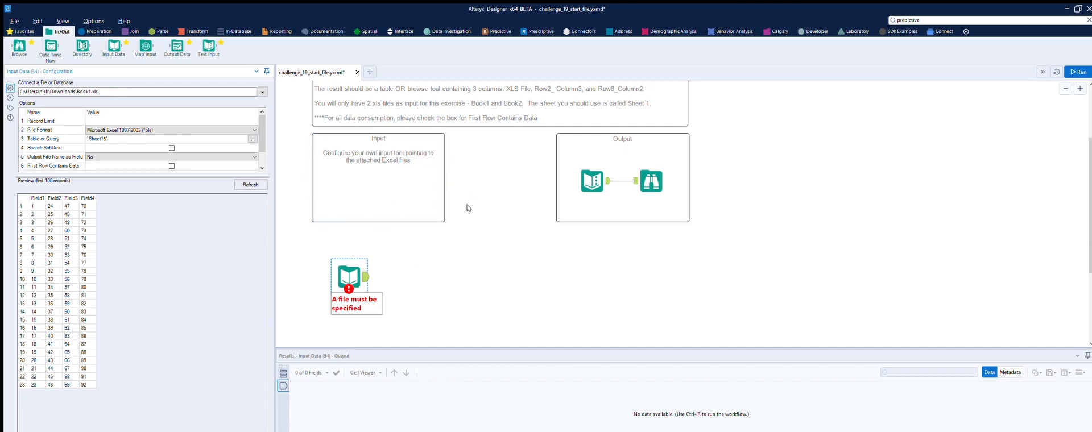
{"action": "left_click", "coordinate": [93, 92]}
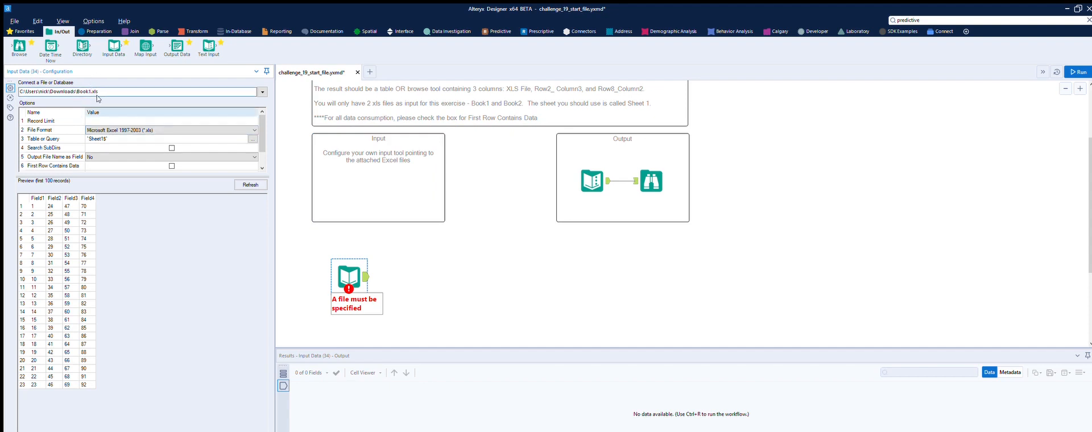
{"action": "key", "text": "BackSpace"}
{"action": "type", "text": "*"}
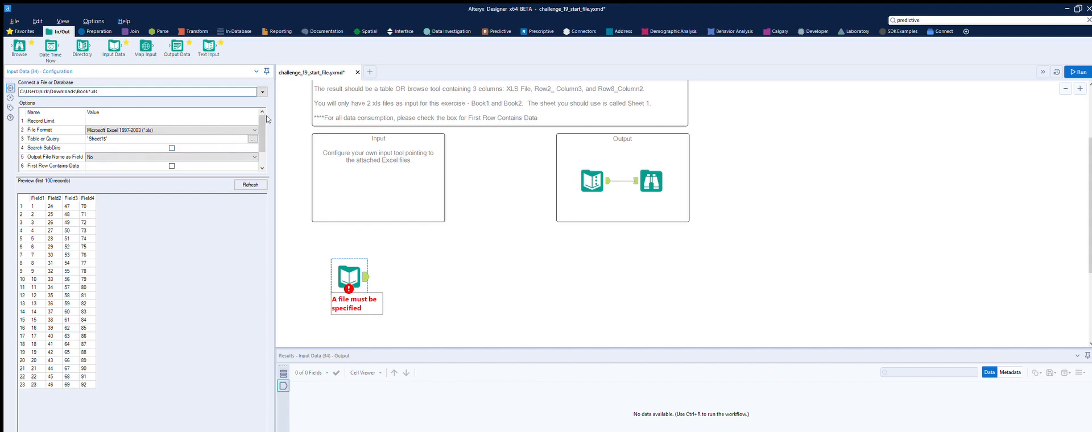
Configure the Input Data tool to treat the first row as data and output File Name Only as a field.
{"action": "scroll", "coordinate": [261, 121], "scroll_direction": "down", "scroll_amount": 1}
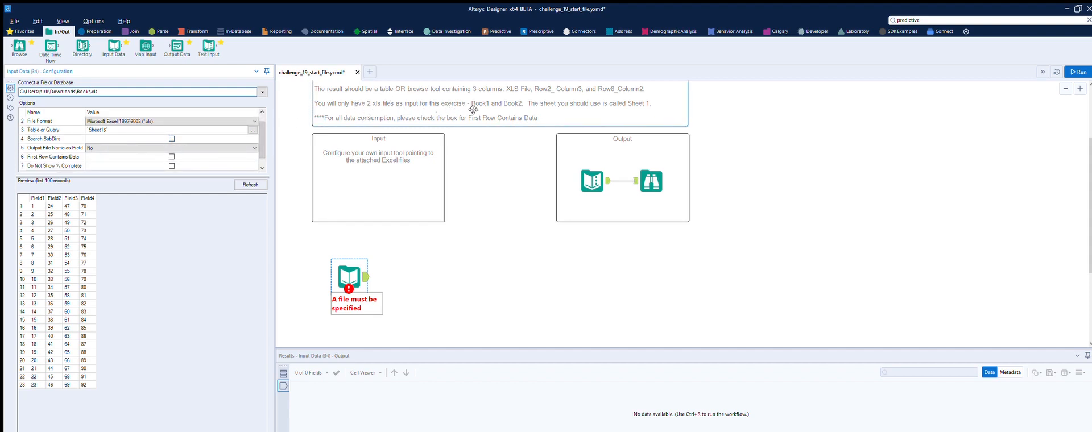
{"action": "left_click", "coordinate": [169, 140]}
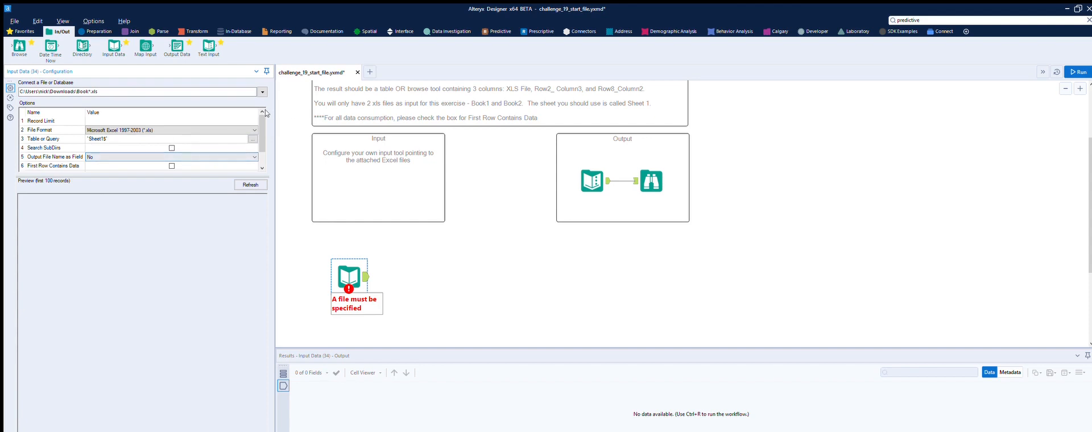
{"action": "scroll", "coordinate": [198, 132], "scroll_direction": "down", "scroll_amount": 1}
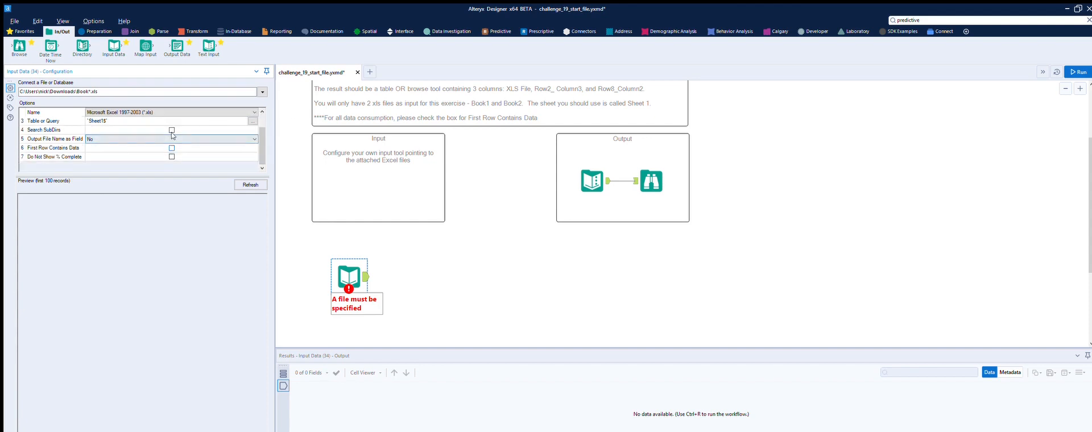
{"action": "left_click", "coordinate": [171, 148]}
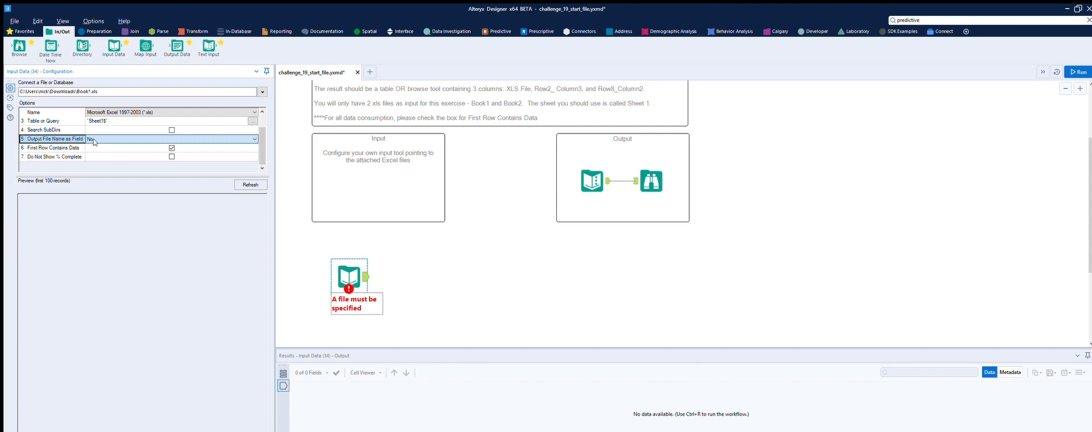
{"action": "scroll", "coordinate": [106, 141], "scroll_direction": "down", "scroll_amount": 1}
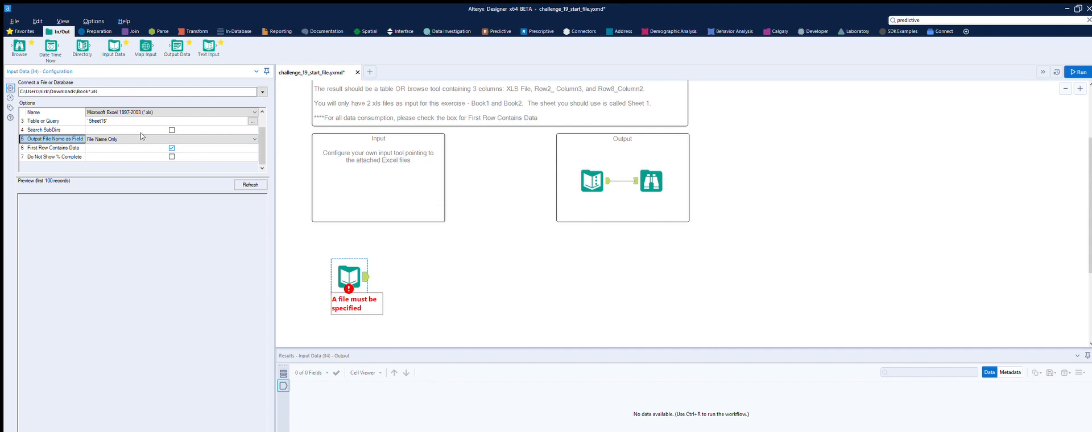
{"action": "left_click", "coordinate": [250, 185]}
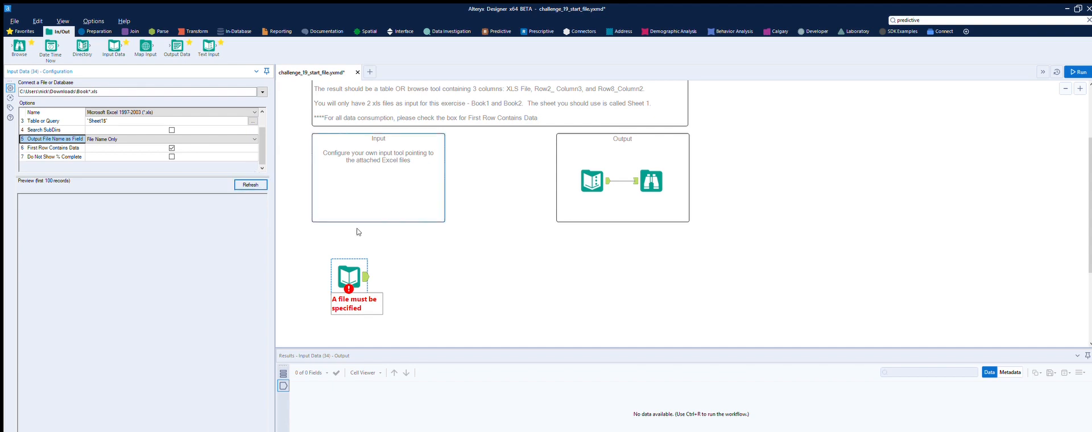
{"action": "left_click", "coordinate": [534, 254]}
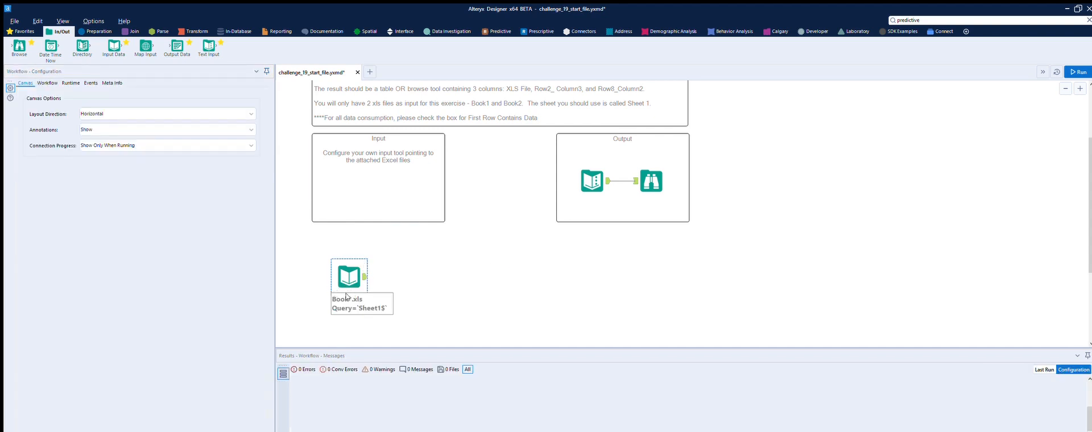
Attach a Browse tool to the Book*.xls input and run the workflow to show its records.
{"action": "left_click_drag", "start_coordinate": [19, 46], "coordinate": [437, 277]}
{"action": "left_click", "coordinate": [1072, 71]}
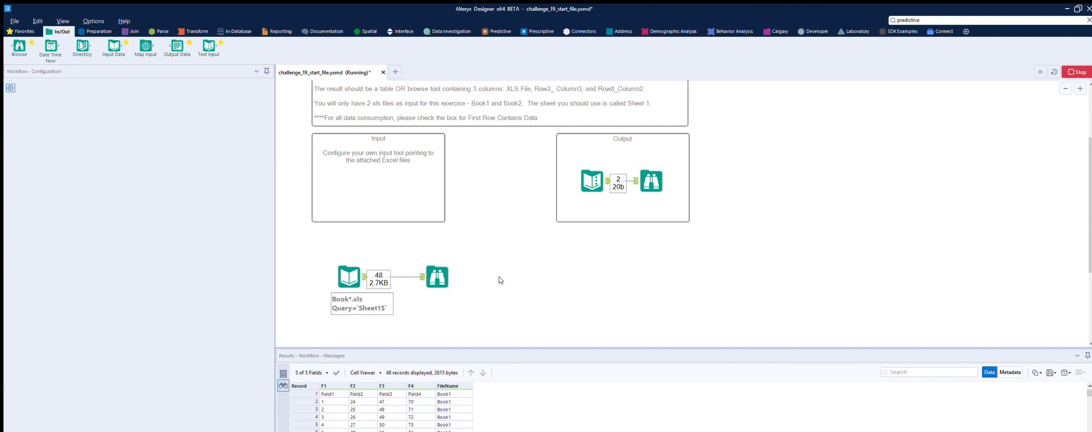
{"action": "left_click", "coordinate": [436, 277]}
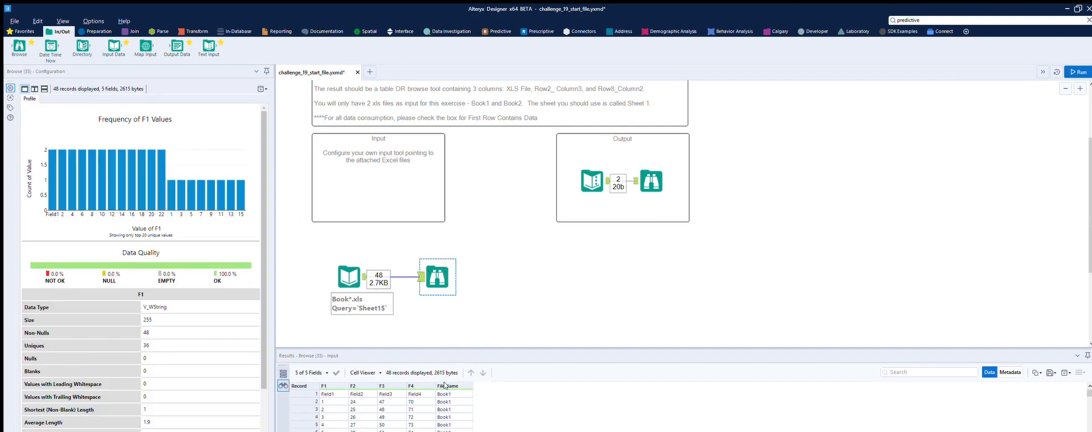
Compare the combined Book1 and Book2 records with the values in the expected output table.
{"action": "scroll", "coordinate": [354, 398], "scroll_direction": "down", "scroll_amount": 2}
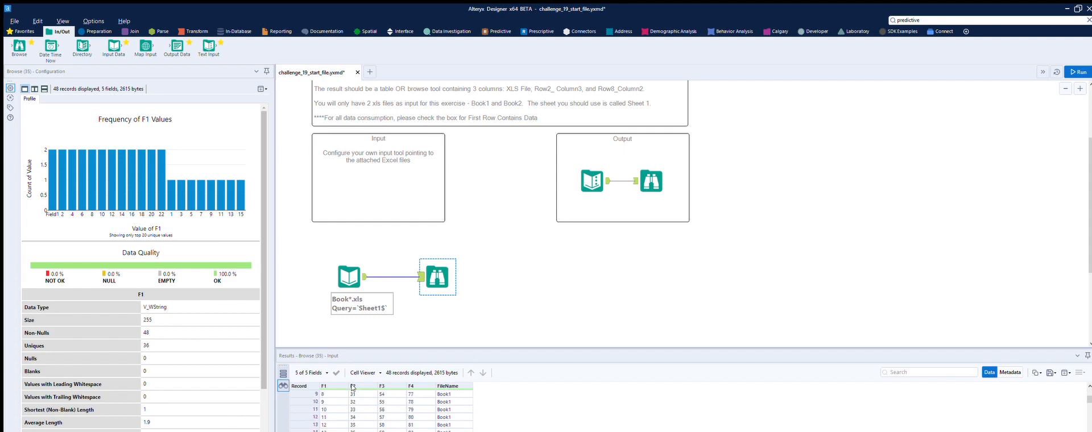
{"action": "scroll", "coordinate": [353, 389], "scroll_direction": "down", "scroll_amount": 1}
{"action": "scroll", "coordinate": [446, 396], "scroll_direction": "down", "scroll_amount": 2}
{"action": "scroll", "coordinate": [413, 401], "scroll_direction": "up", "scroll_amount": 4}
{"action": "scroll", "coordinate": [413, 401], "scroll_direction": "up", "scroll_amount": 3}
{"action": "left_click", "coordinate": [607, 169]}
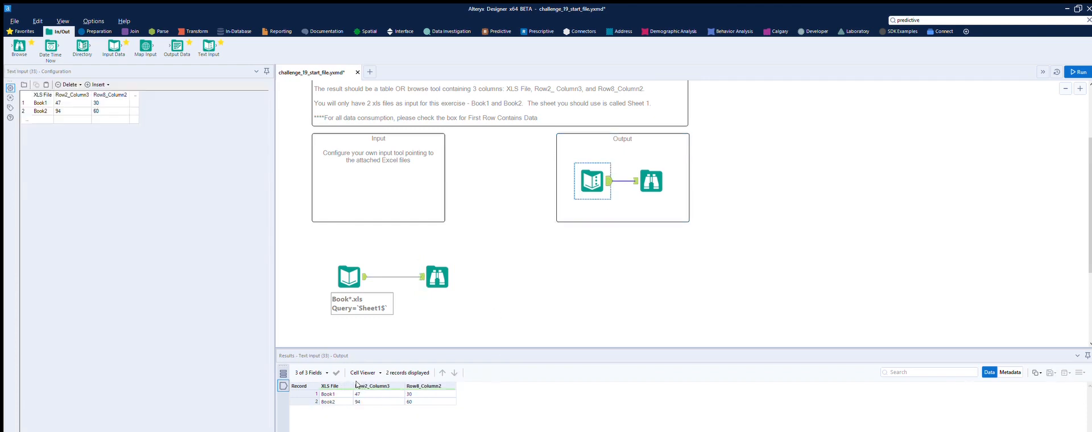
{"action": "left_click", "coordinate": [439, 270]}
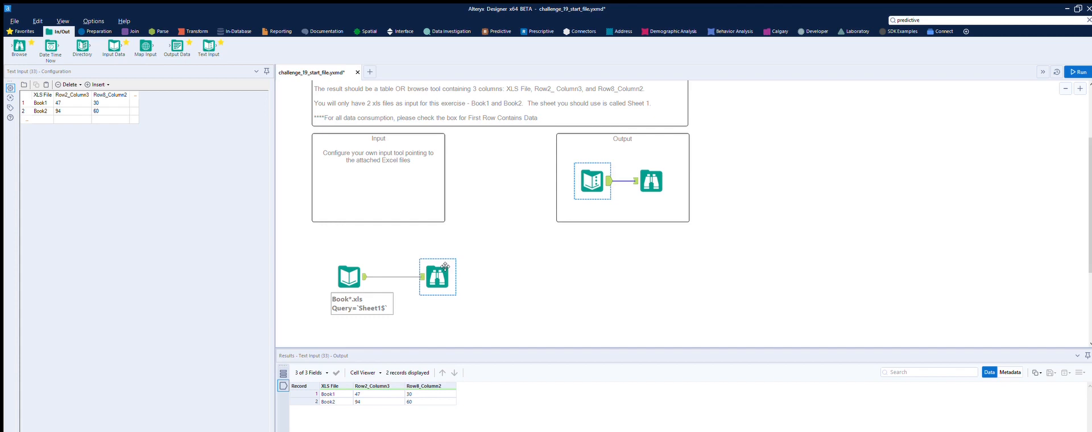
{"action": "left_click", "coordinate": [445, 266]}
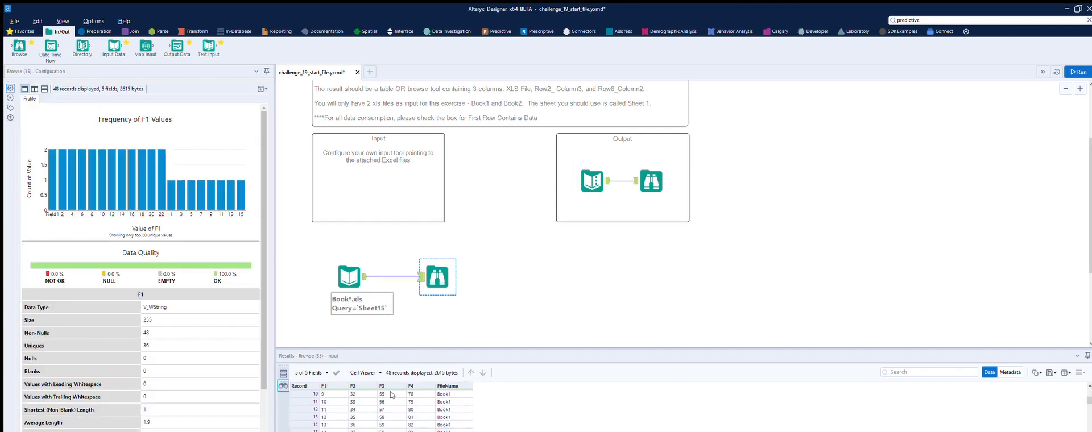
{"action": "scroll", "coordinate": [391, 394], "scroll_direction": "down", "scroll_amount": 2}
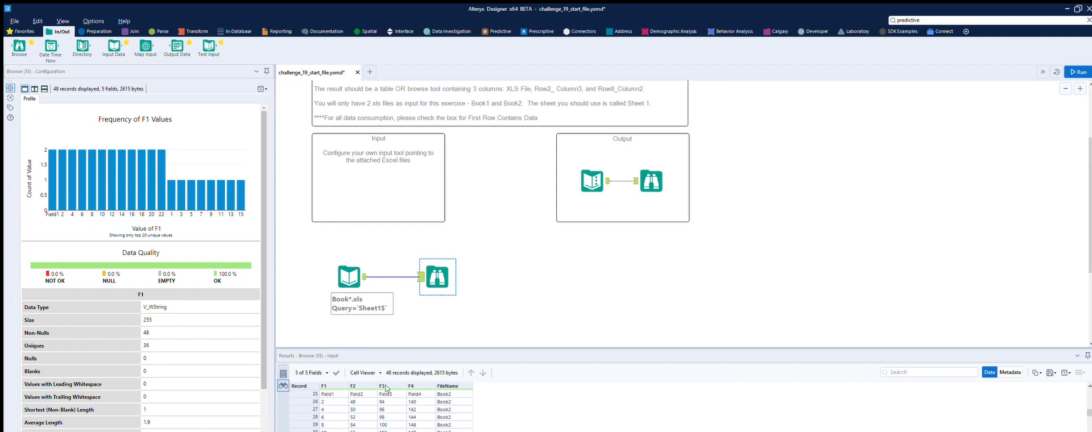
{"action": "left_click", "coordinate": [652, 181]}
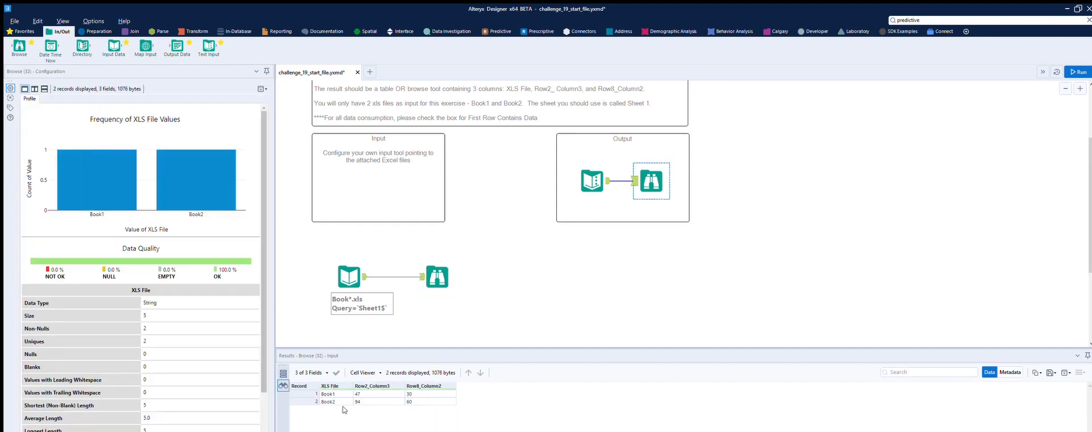
{"action": "left_click", "coordinate": [438, 277]}
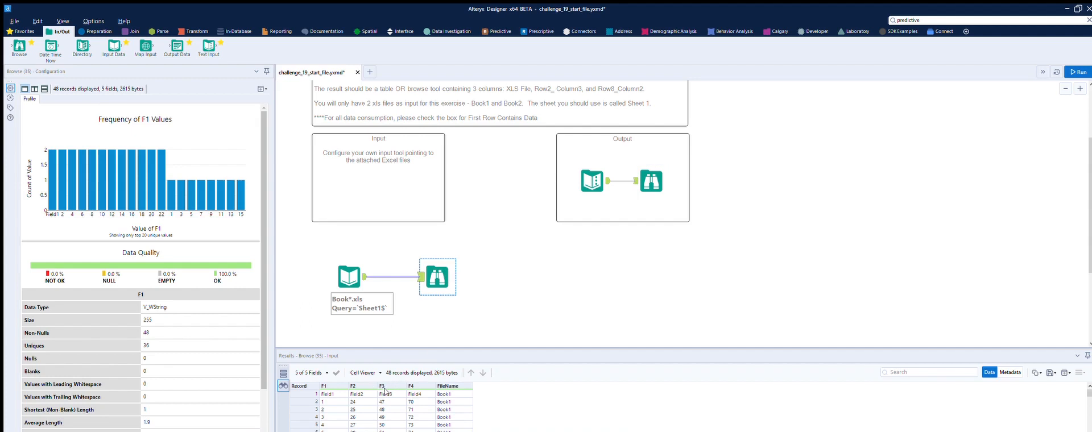
Connect a Sample tool to the Book*.xls input that keeps the first 2 rows, grouped by FileName.
{"action": "left_click", "coordinate": [96, 31]}
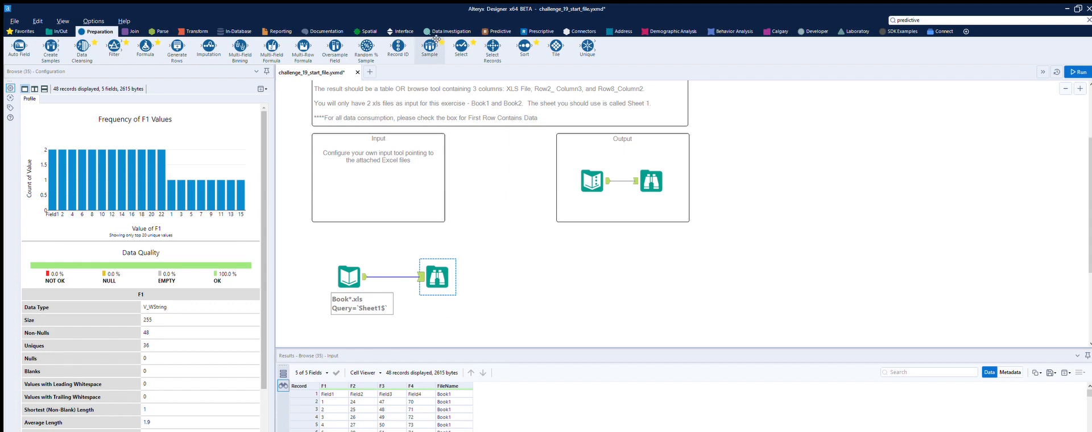
{"action": "left_click_drag", "start_coordinate": [435, 35], "coordinate": [449, 309]}
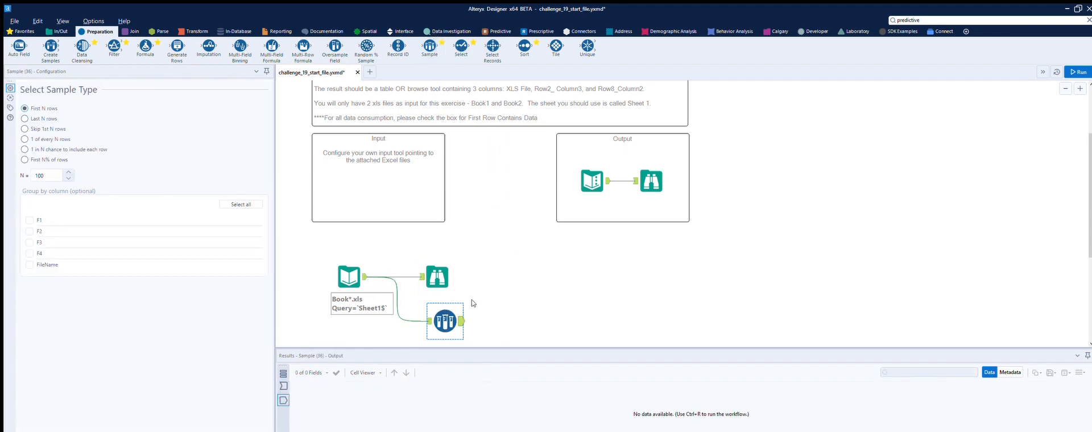
{"action": "left_click", "coordinate": [30, 265]}
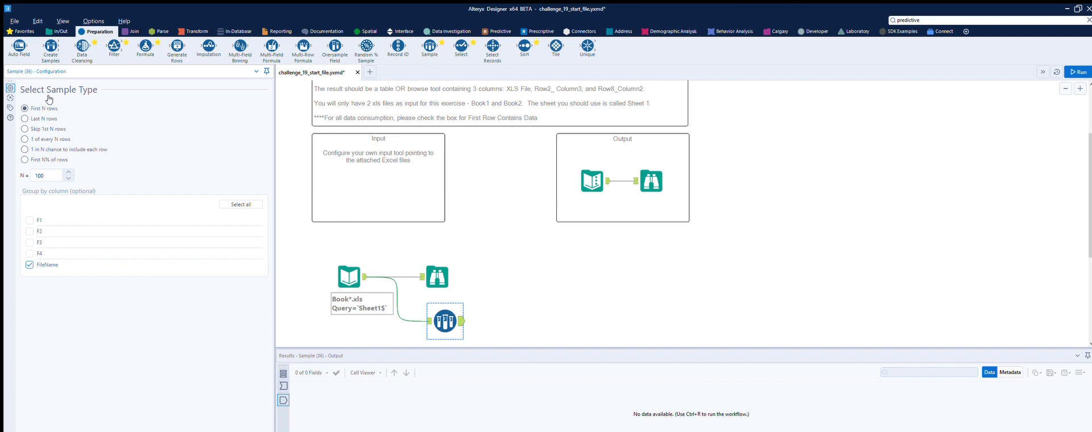
{"action": "left_click", "coordinate": [50, 174]}
{"action": "key", "text": "BackSpace"}
{"action": "key", "text": "BackSpace"}
{"action": "key", "text": "BackSpace"}
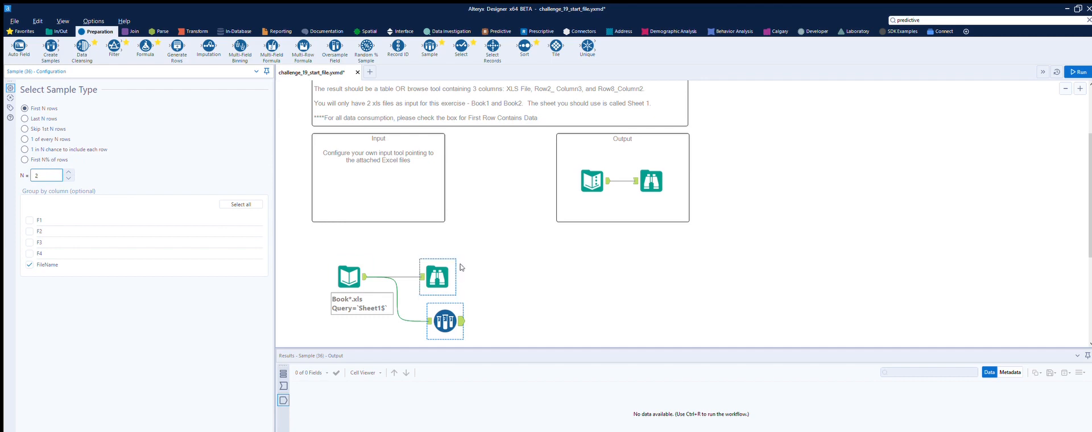
{"action": "left_click", "coordinate": [540, 294]}
Run the workflow and check the Sample tool's output against the expected output table.
{"action": "key", "text": "ctrl+r"}
{"action": "left_click", "coordinate": [1074, 69]}
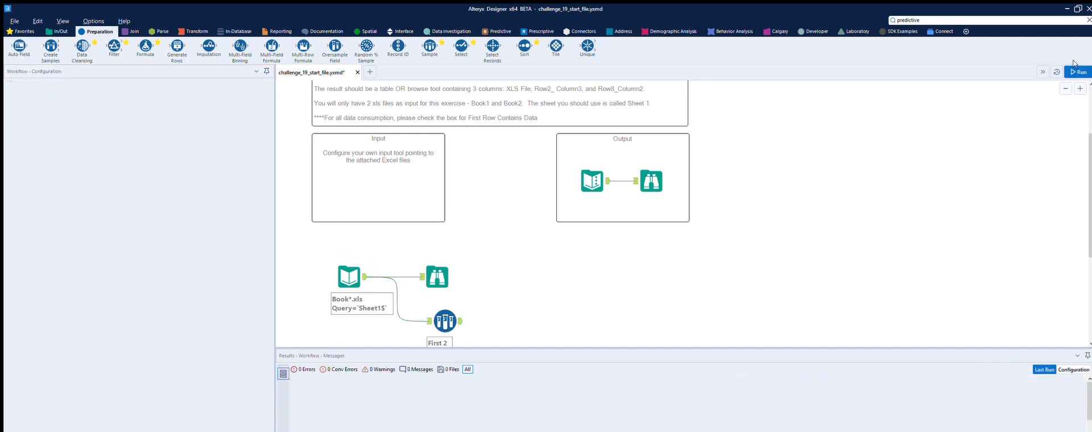
{"action": "left_click", "coordinate": [455, 316]}
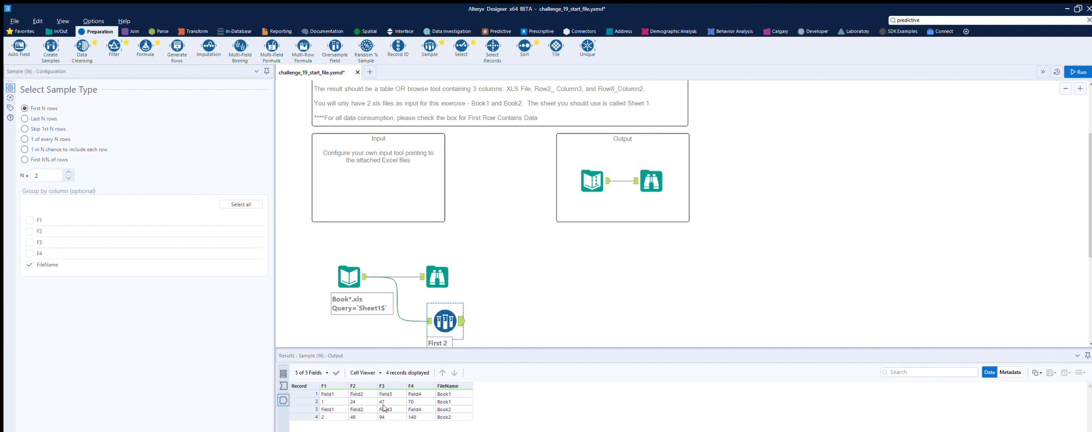
{"action": "left_click", "coordinate": [606, 171]}
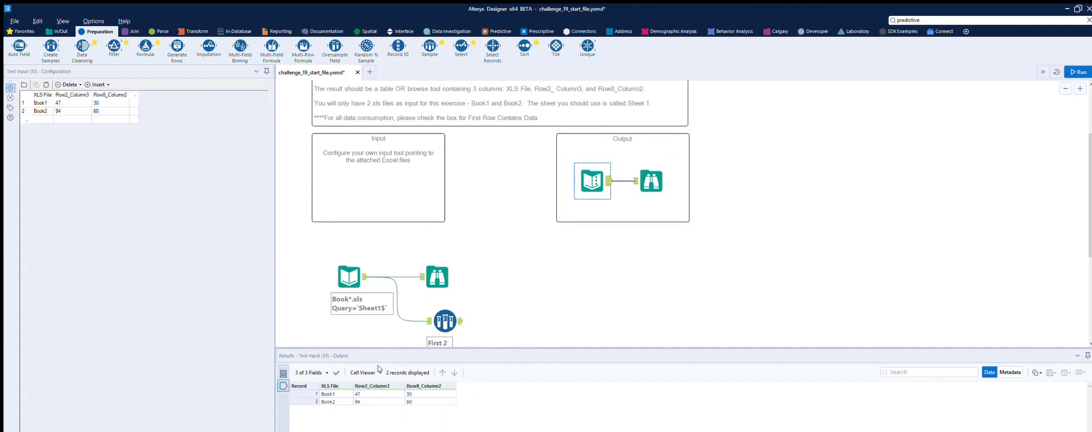
{"action": "left_click", "coordinate": [452, 317], "text": "ctrl"}
{"action": "left_click", "coordinate": [458, 311]}
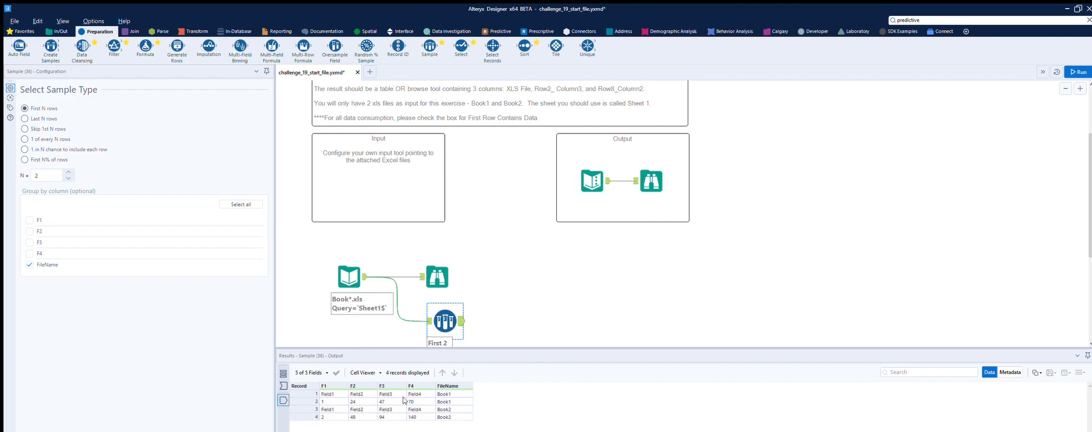
Connect a second Sample tool after the First 2 Sample tool, keeping the last 1 row and grouping by FileName.
{"action": "scroll", "coordinate": [550, 278], "scroll_direction": "down", "scroll_amount": 1}
{"action": "scroll", "coordinate": [549, 279], "scroll_direction": "down", "scroll_amount": 1}
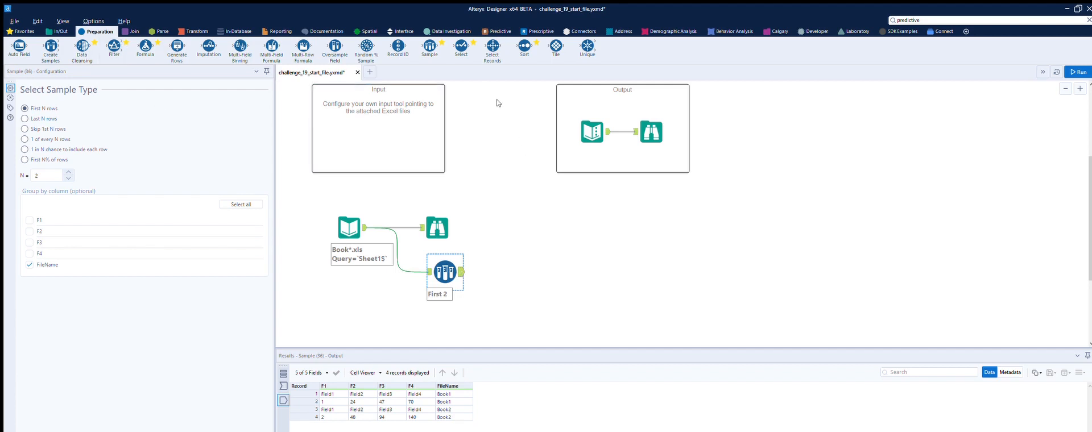
{"action": "left_click_drag", "start_coordinate": [429, 45], "coordinate": [537, 275]}
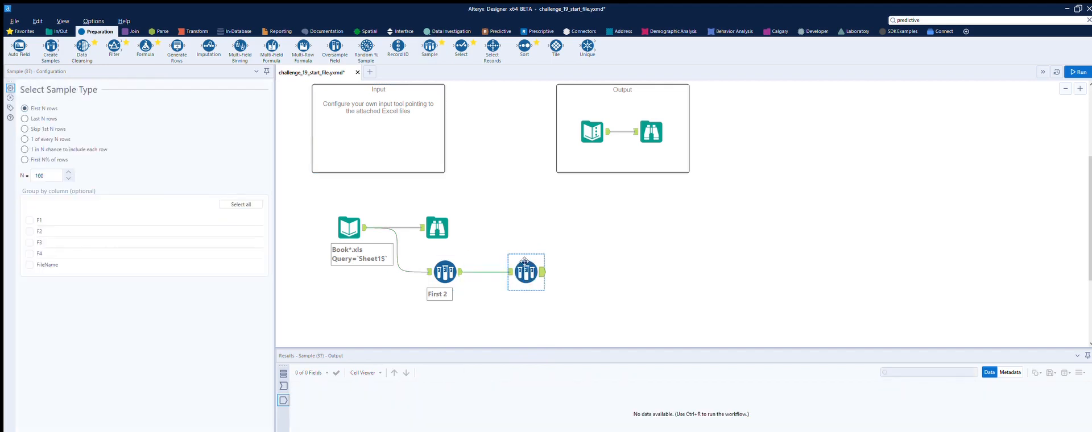
{"action": "left_click", "coordinate": [25, 118]}
{"action": "left_click", "coordinate": [29, 265]}
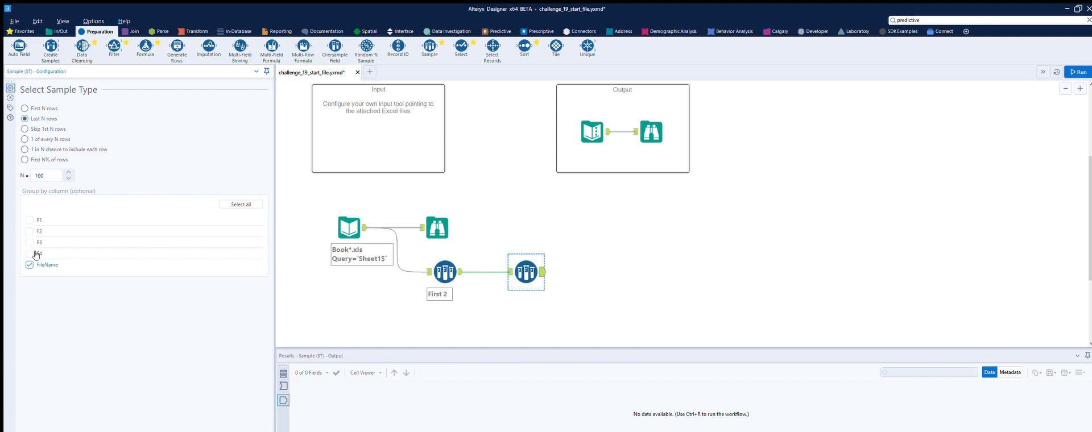
{"action": "left_click", "coordinate": [40, 175]}
Run the workflow and view the output of the Last 1 Sample tool.
{"action": "left_click", "coordinate": [560, 238]}
{"action": "key", "text": "ctrl+r"}
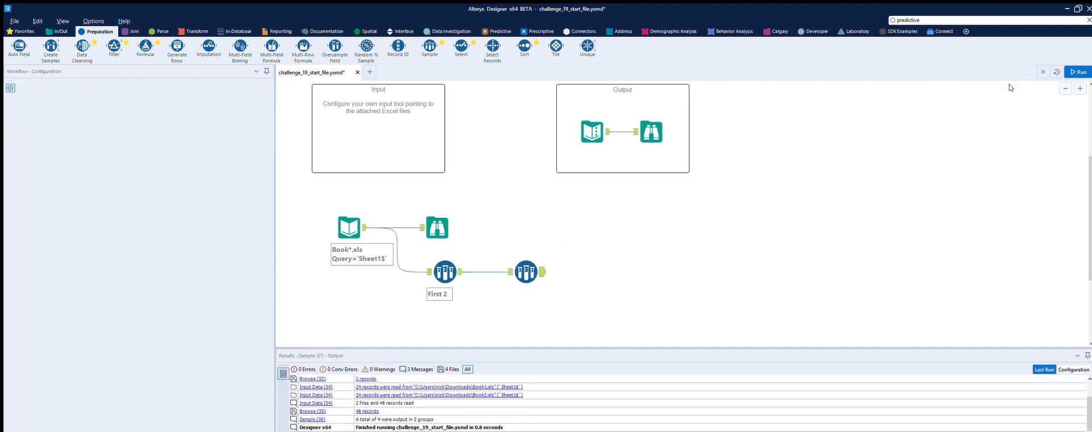
{"action": "key", "text": "ctrl+r"}
{"action": "left_click", "coordinate": [526, 272]}
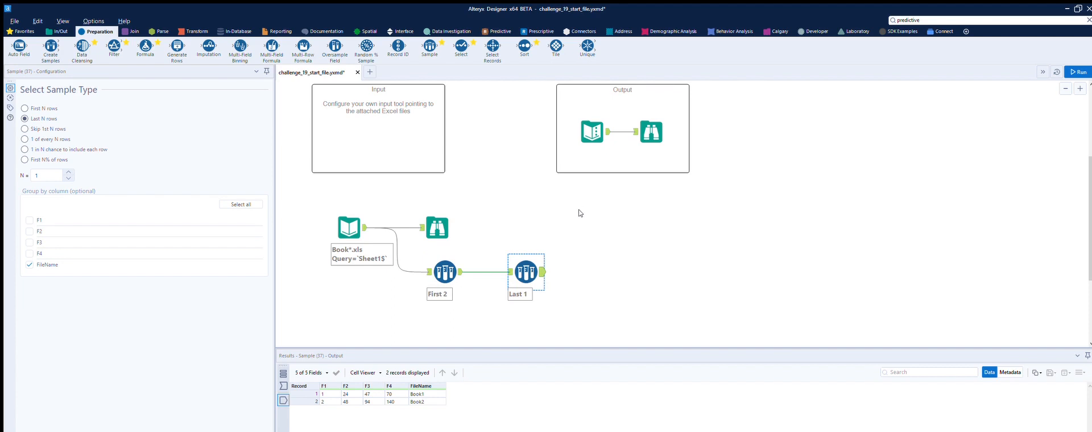
{"action": "left_click_drag", "start_coordinate": [524, 47], "coordinate": [605, 268]}
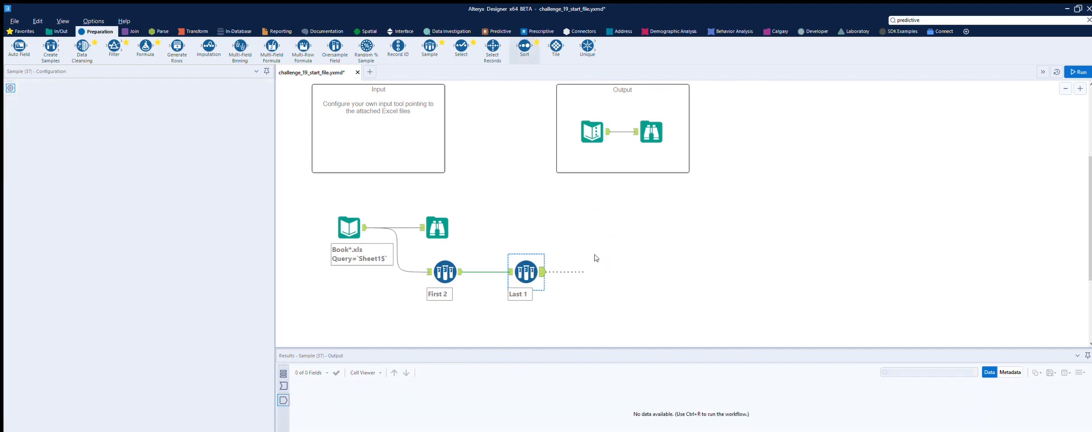
{"action": "left_click", "coordinate": [604, 266]}
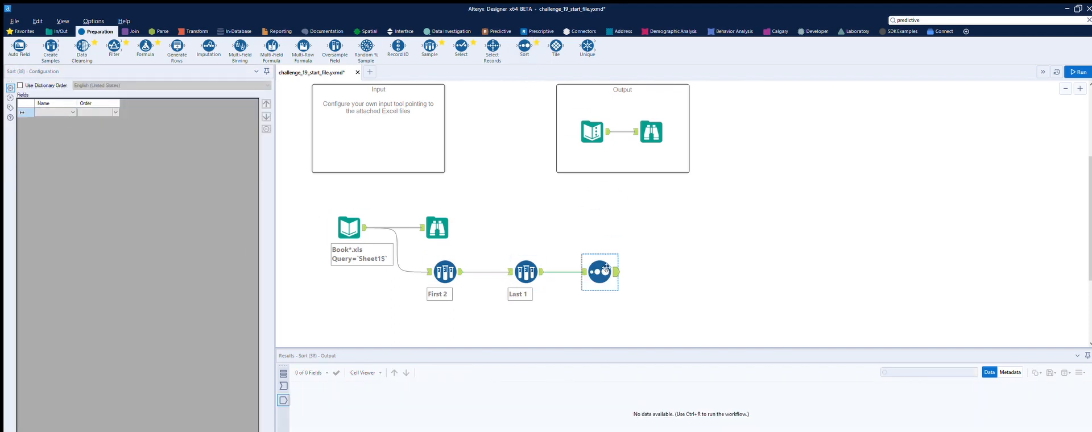
{"action": "key", "text": "Delete"}
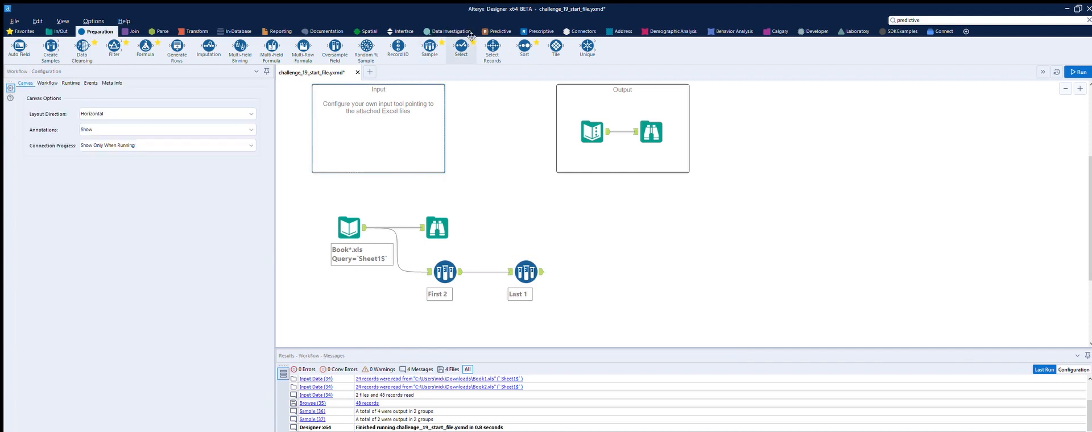
Connect a Select tool after the Last 1 Sample tool and exclude fields F1, F2 and F4.
{"action": "left_click_drag", "start_coordinate": [461, 46], "coordinate": [586, 271]}
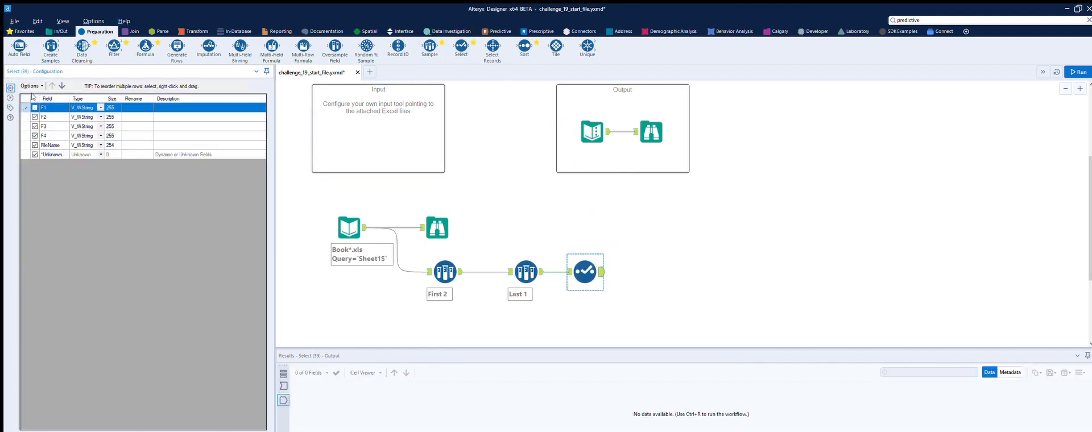
{"action": "left_click", "coordinate": [35, 117]}
{"action": "left_click", "coordinate": [35, 135]}
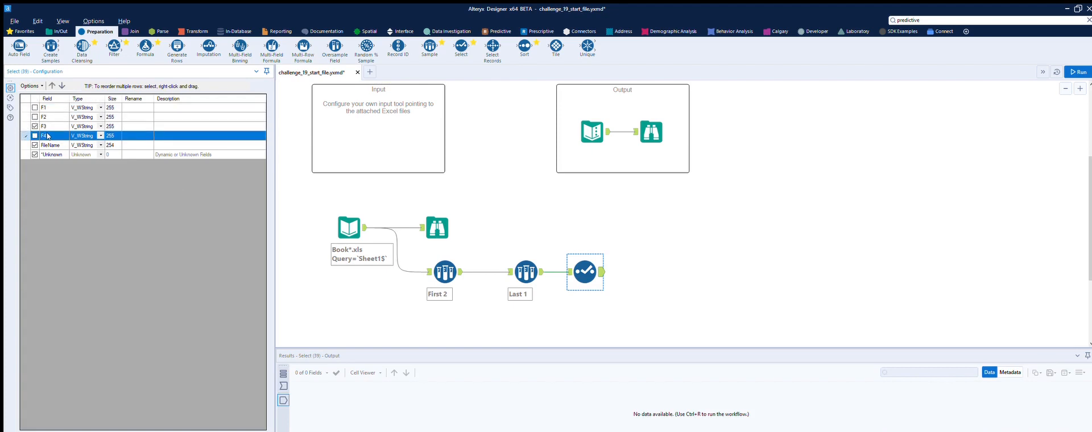
{"action": "left_click", "coordinate": [674, 254]}
{"action": "key", "text": "ctrl+r"}
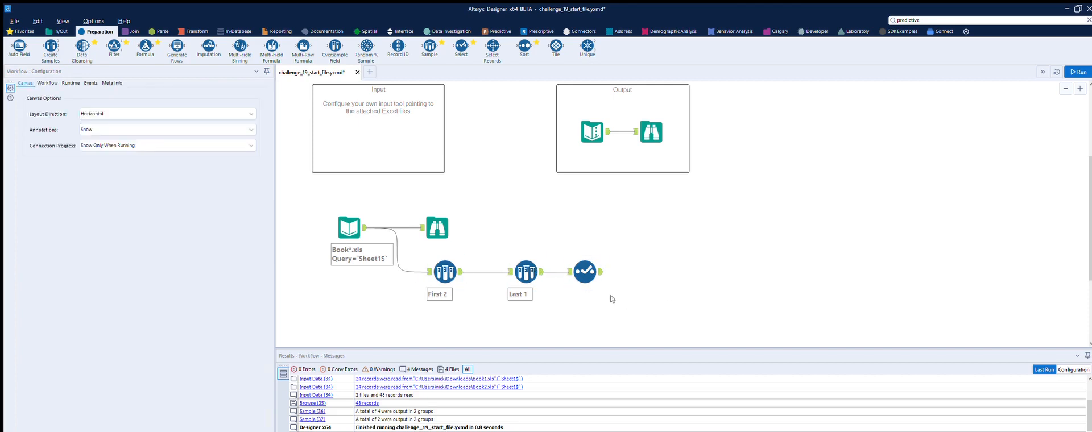
{"action": "left_click", "coordinate": [601, 261]}
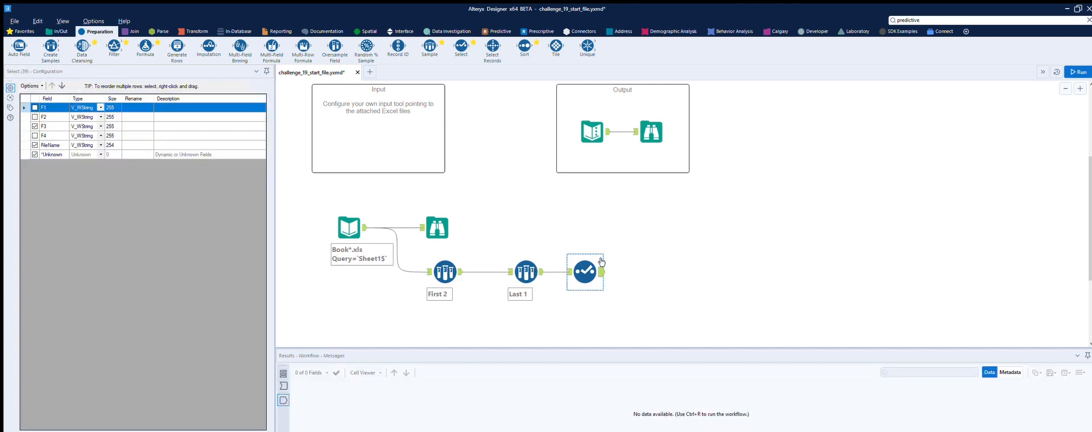
Duplicate the two Sample tools and the Select tool, place the copy below the original branch and connect it to the Book*.xls input.
{"action": "left_click_drag", "start_coordinate": [657, 317], "coordinate": [407, 237]}
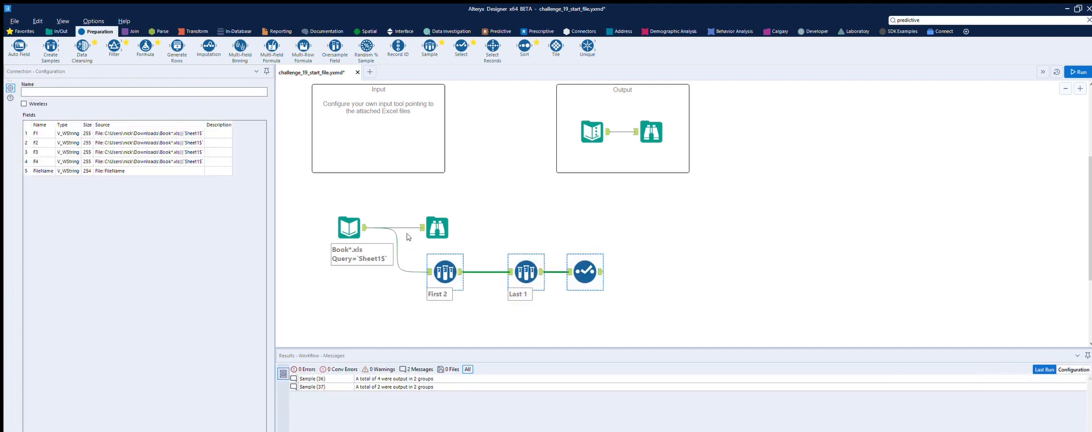
{"action": "scroll", "coordinate": [455, 245], "scroll_direction": "down", "scroll_amount": 3}
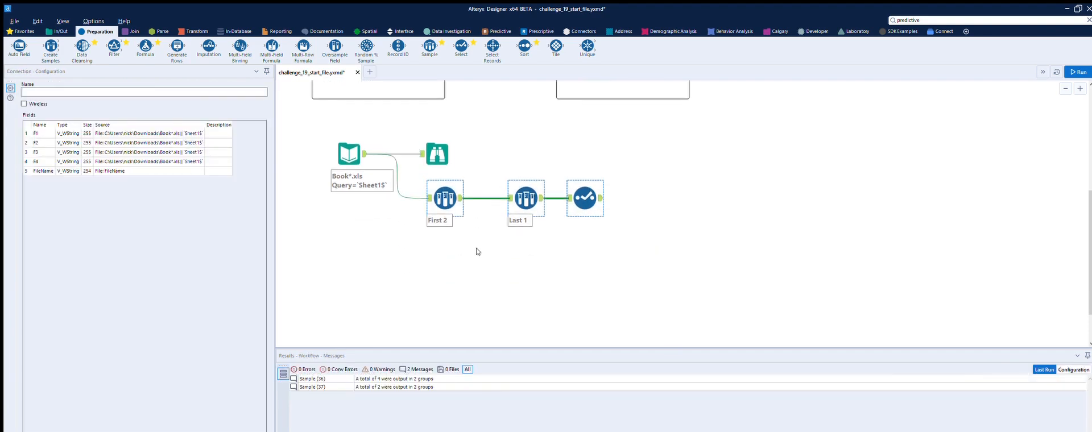
{"action": "key", "text": "ctrl+c"}
{"action": "key", "text": "ctrl+v"}
{"action": "left_click_drag", "start_coordinate": [474, 254], "coordinate": [444, 238]}
{"action": "left_click_drag", "start_coordinate": [366, 153], "coordinate": [427, 257]}
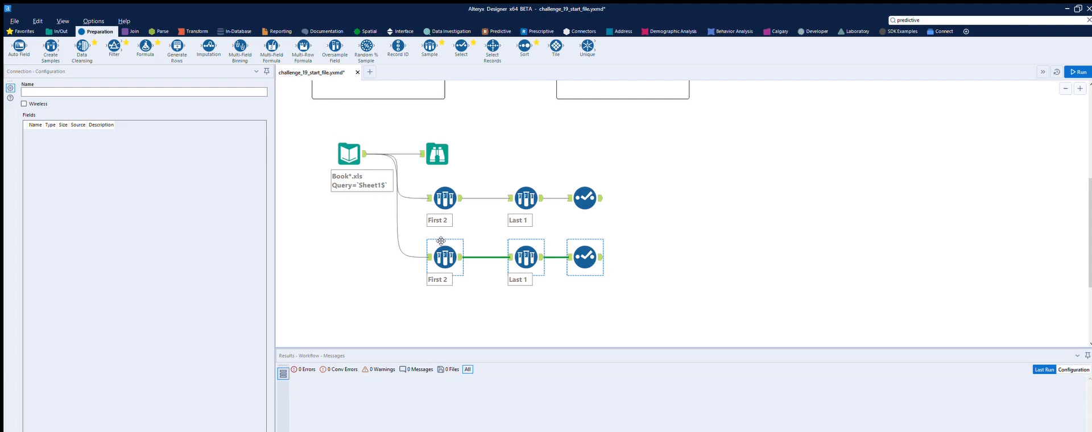
Set the first Sample tool of the copied branch to keep the first 8 rows, checking the number against the challenge text.
{"action": "left_click", "coordinate": [435, 243]}
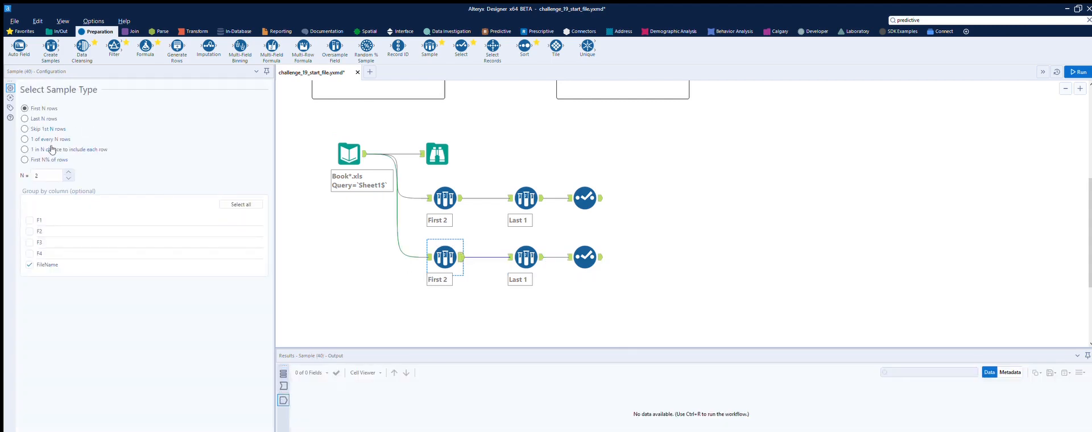
{"action": "left_click", "coordinate": [50, 173]}
{"action": "key", "text": "BackSpace"}
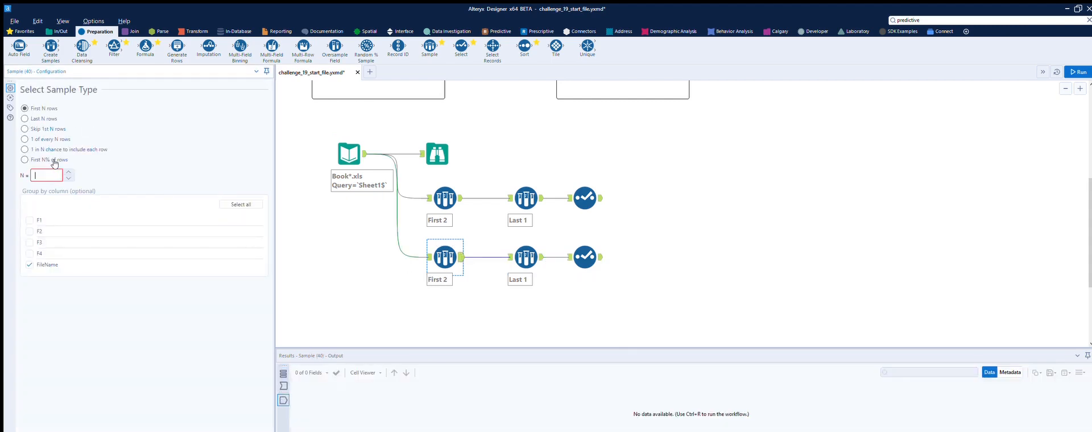
{"action": "type", "text": "8"}
{"action": "scroll", "coordinate": [604, 134], "scroll_direction": "up", "scroll_amount": 2}
{"action": "scroll", "coordinate": [558, 125], "scroll_direction": "up", "scroll_amount": 1}
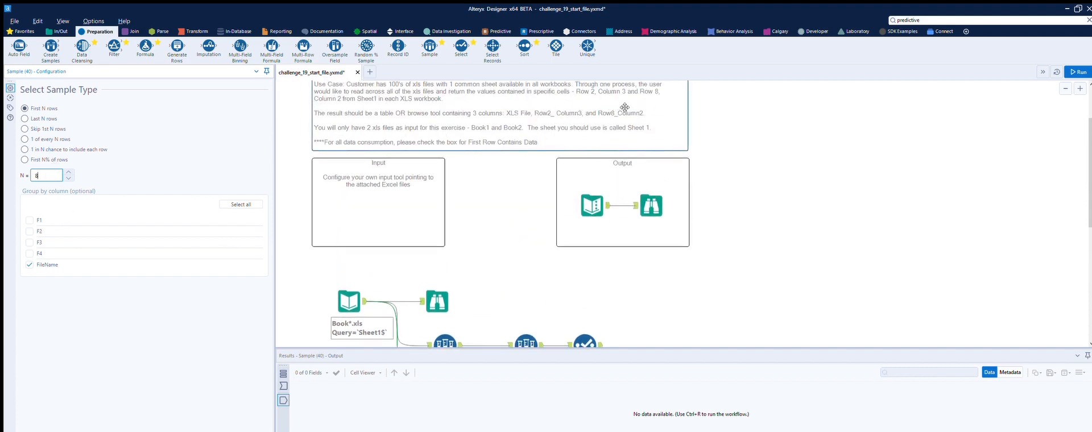
{"action": "scroll", "coordinate": [573, 130], "scroll_direction": "down", "scroll_amount": 3}
{"action": "left_click", "coordinate": [526, 232]}
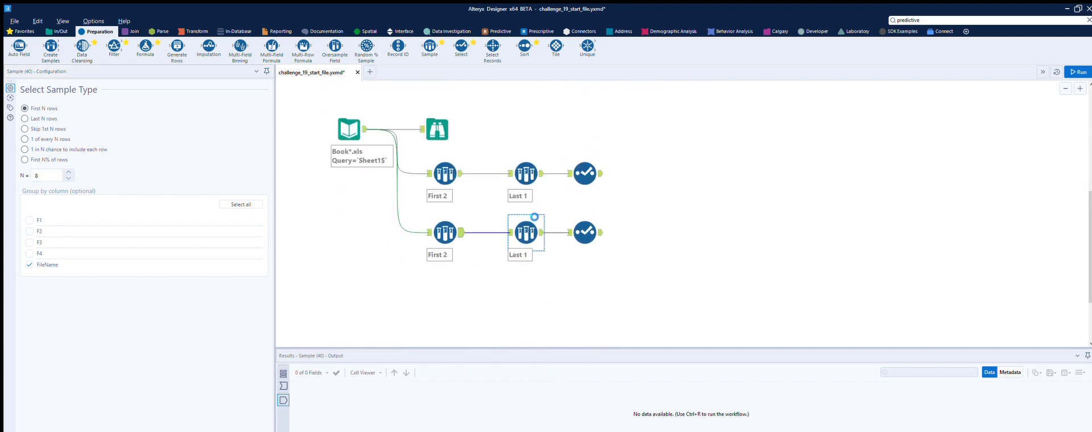
In the copied branch's Select tool, include F2 and exclude F3.
{"action": "left_click", "coordinate": [586, 225]}
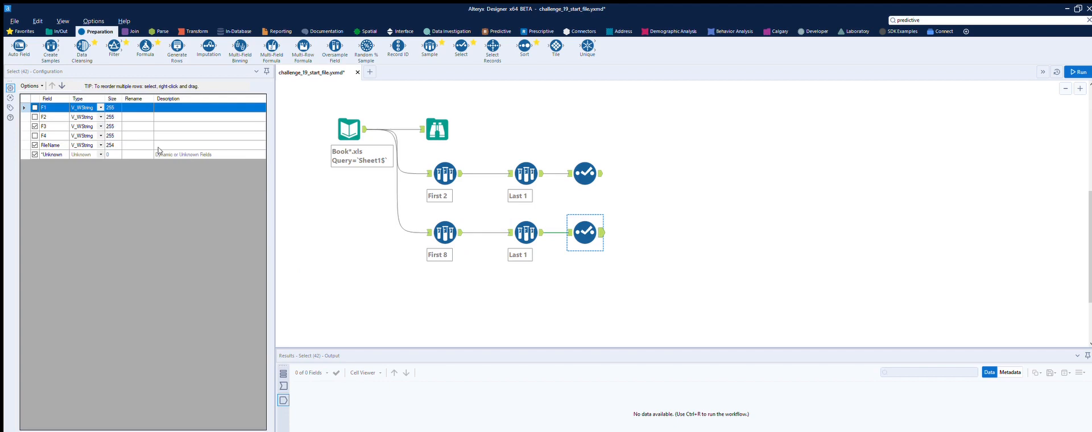
{"action": "left_click", "coordinate": [34, 117]}
{"action": "left_click", "coordinate": [35, 125]}
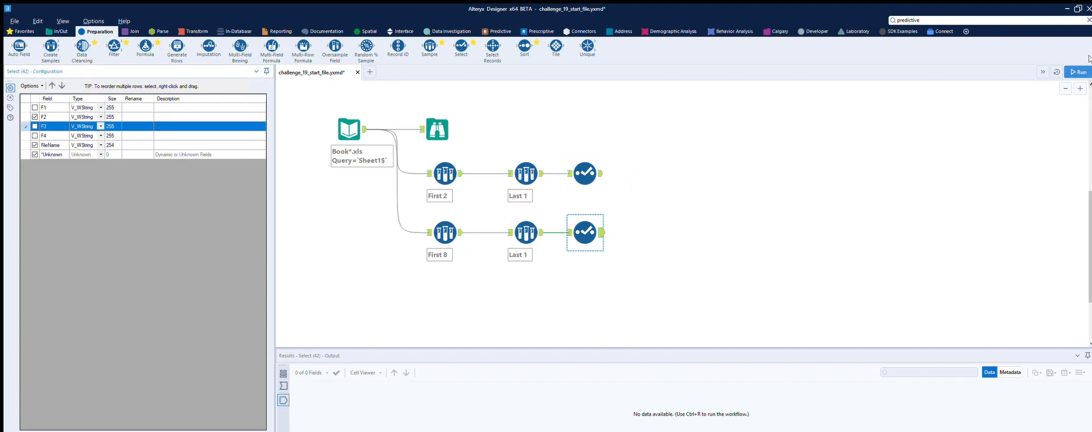
Run the workflow and compare both Select tools' outputs with the expected output table.
{"action": "key", "text": "ctrl+r"}
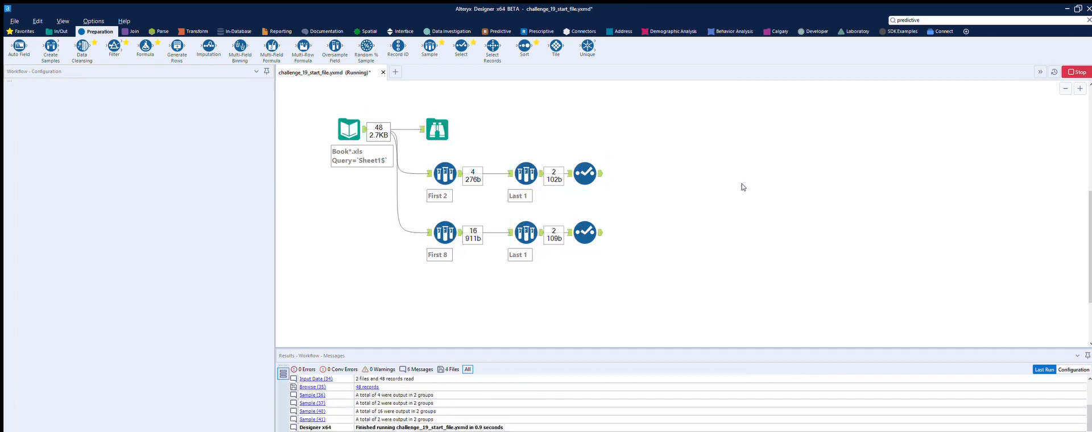
{"action": "left_click", "coordinate": [600, 162]}
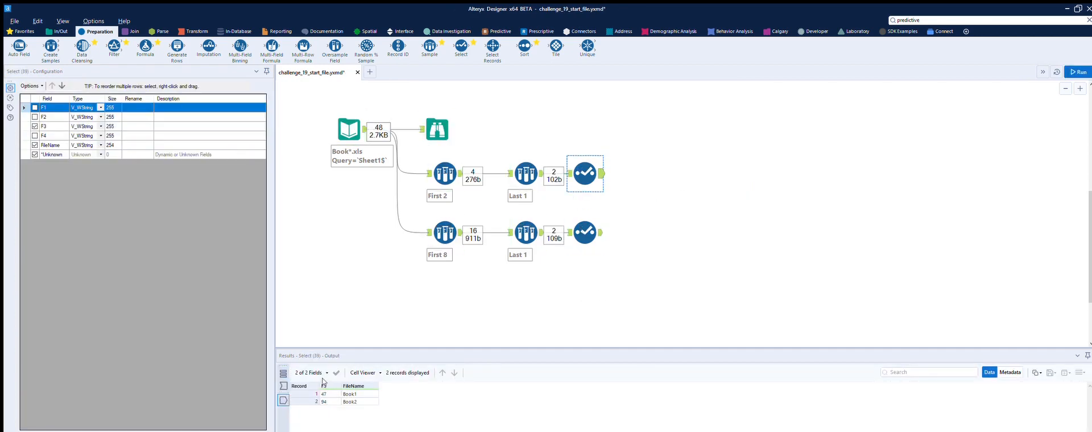
{"action": "left_click", "coordinate": [601, 223]}
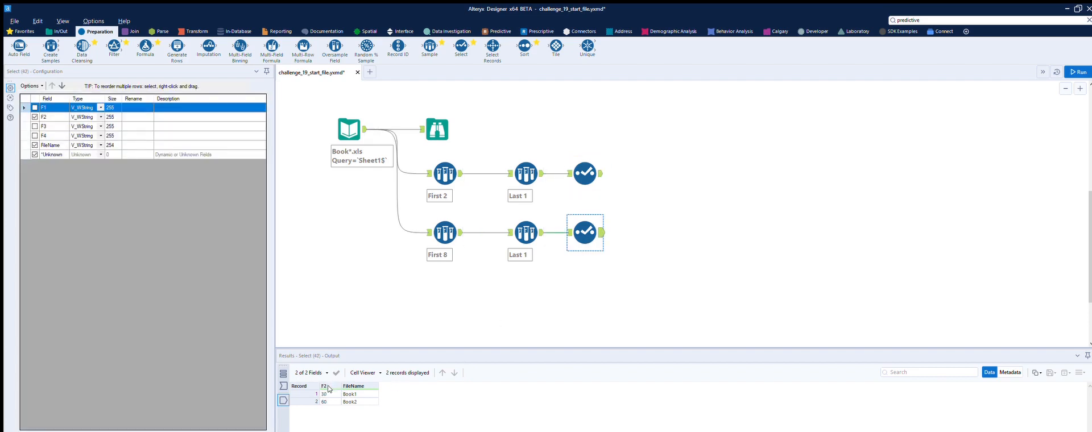
{"action": "scroll", "coordinate": [669, 147], "scroll_direction": "up", "scroll_amount": 2}
{"action": "left_click", "coordinate": [665, 119]}
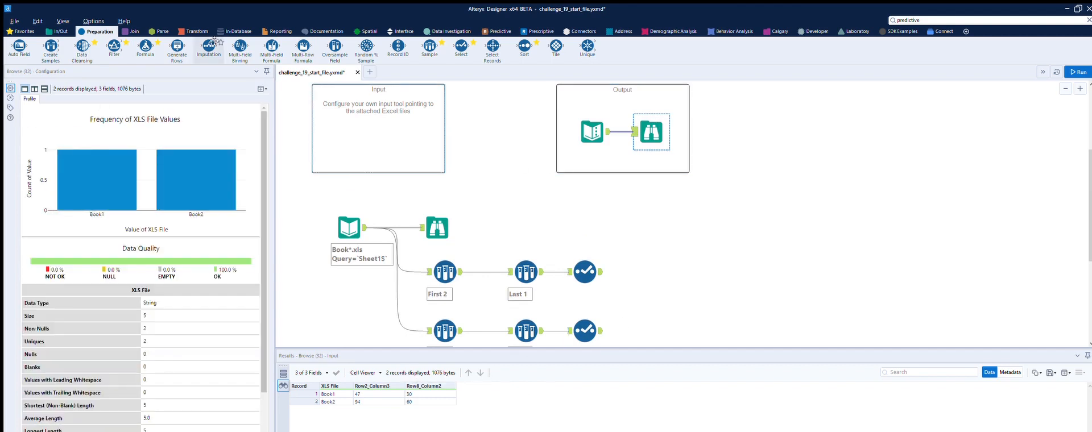
Join the two Select outputs on FileName with a Join tool and exclude the duplicate FileName field from the second branch.
{"action": "left_click", "coordinate": [130, 31]}
{"action": "left_click_drag", "start_coordinate": [114, 45], "coordinate": [699, 268]}
{"action": "left_click_drag", "start_coordinate": [601, 272], "coordinate": [683, 270]}
{"action": "left_click_drag", "start_coordinate": [601, 330], "coordinate": [700, 279]}
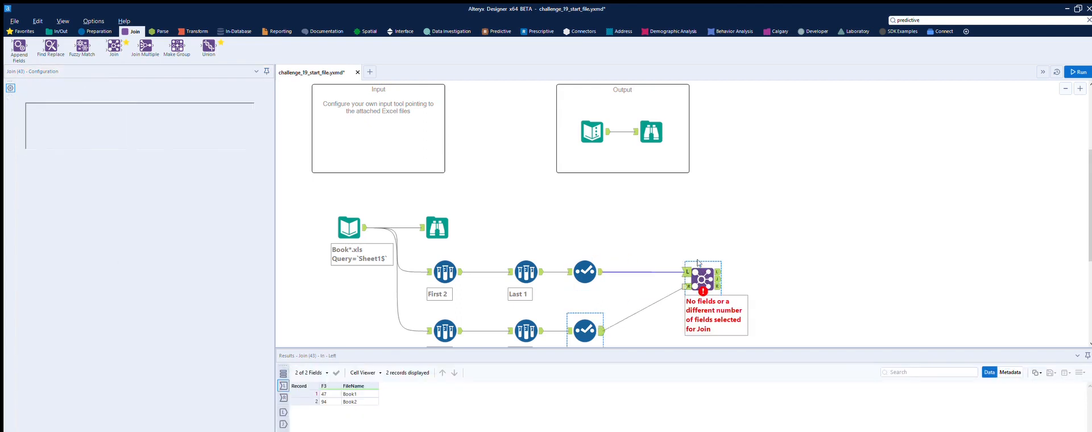
{"action": "left_click", "coordinate": [62, 117]}
{"action": "left_click", "coordinate": [52, 131]}
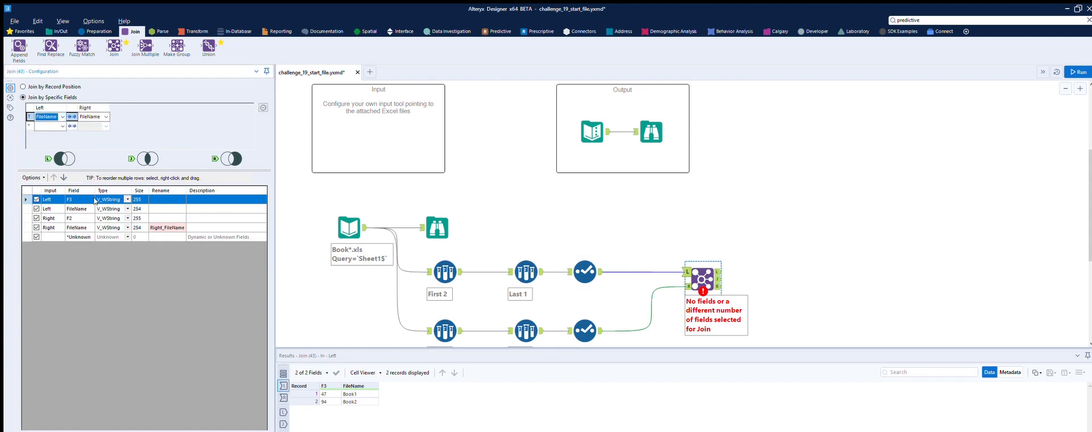
{"action": "left_click", "coordinate": [36, 228]}
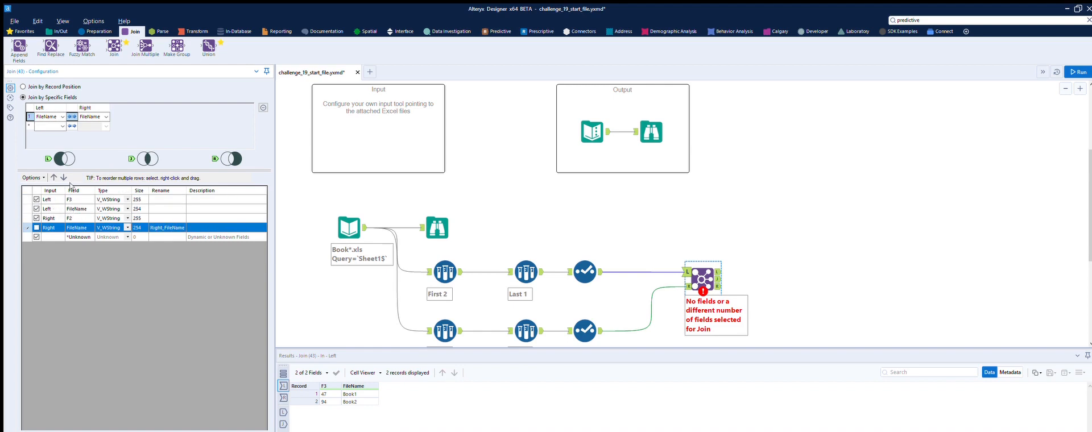
In the Join tool, rename F3 to Row2_Column3, FileName to XLS file and F2 to Row8_Column2, following the expected output's headers.
{"action": "left_click", "coordinate": [650, 128]}
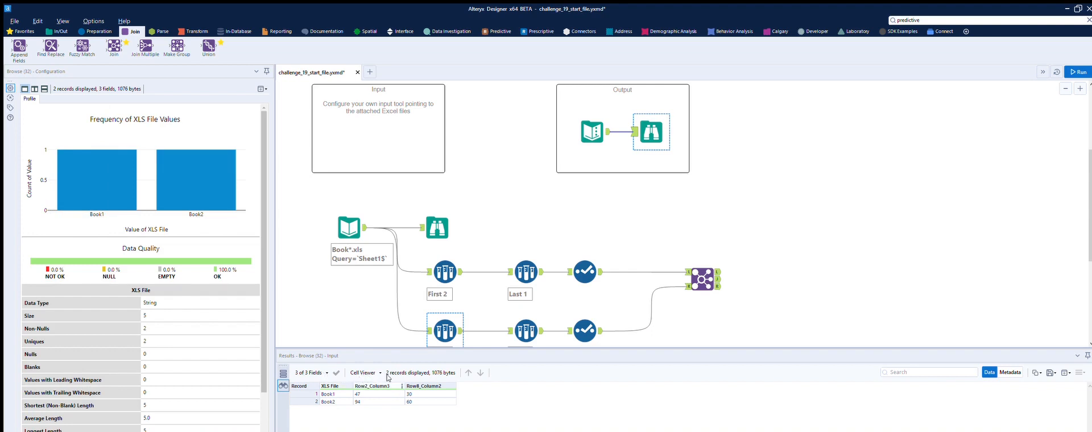
{"action": "left_click", "coordinate": [703, 278]}
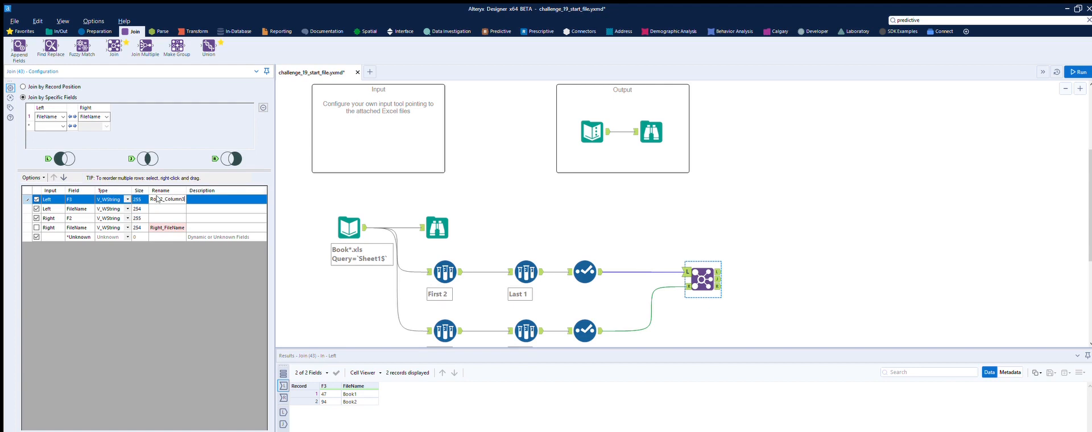
{"action": "key", "text": "Return"}
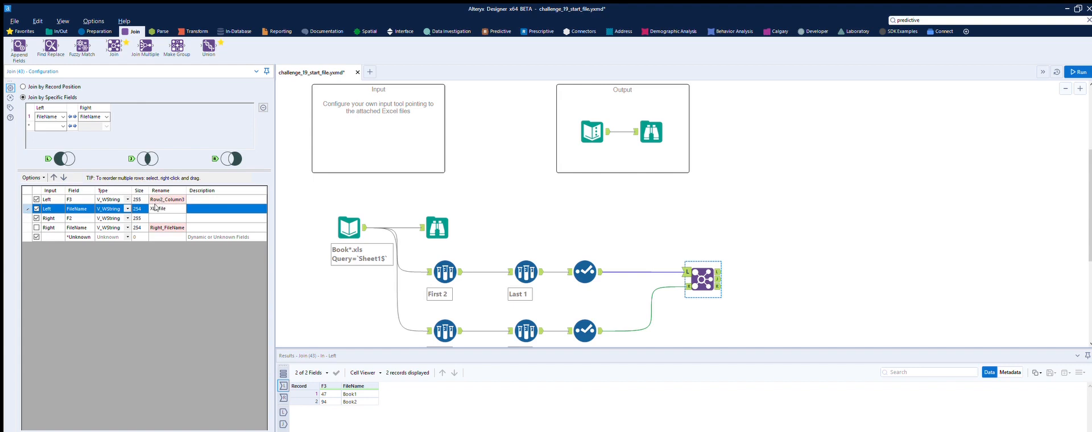
{"action": "key", "text": "Return"}
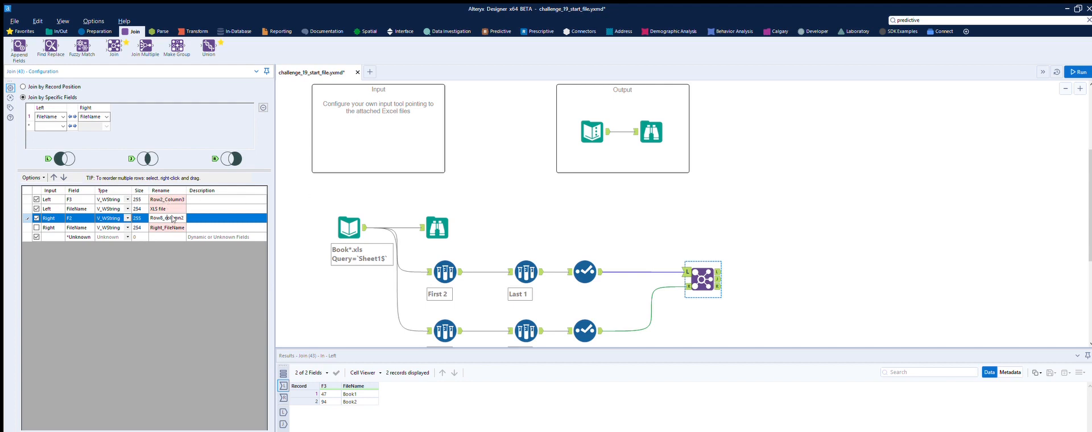
Run the workflow and inspect the records in the Join tool's joined output.
{"action": "left_click", "coordinate": [890, 260]}
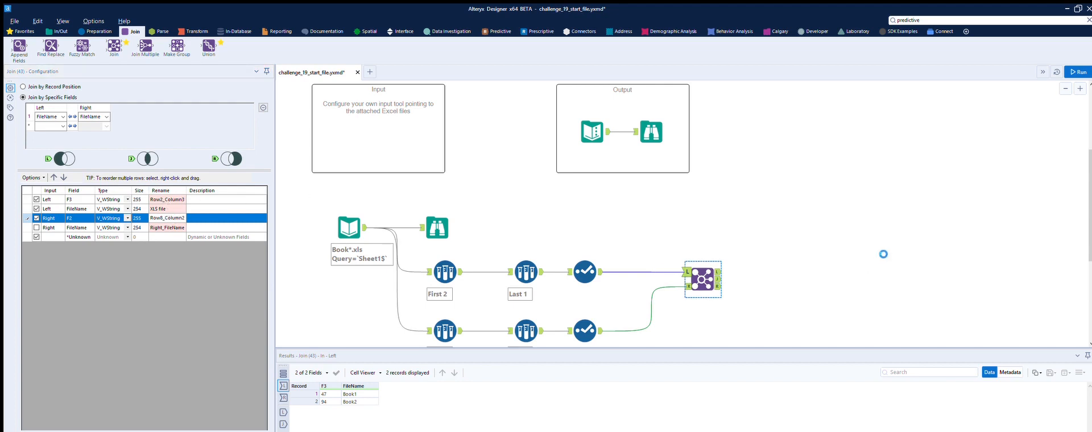
{"action": "key", "text": "ctrl+r"}
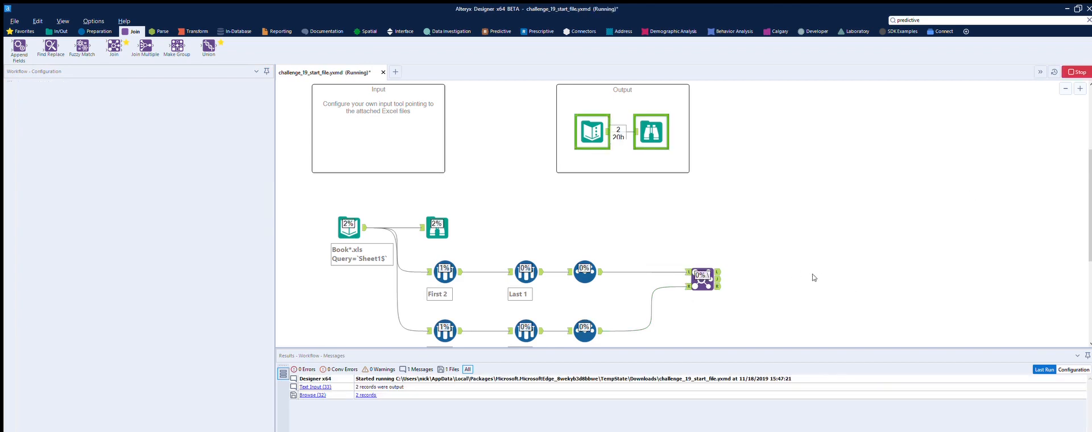
{"action": "left_click", "coordinate": [715, 266]}
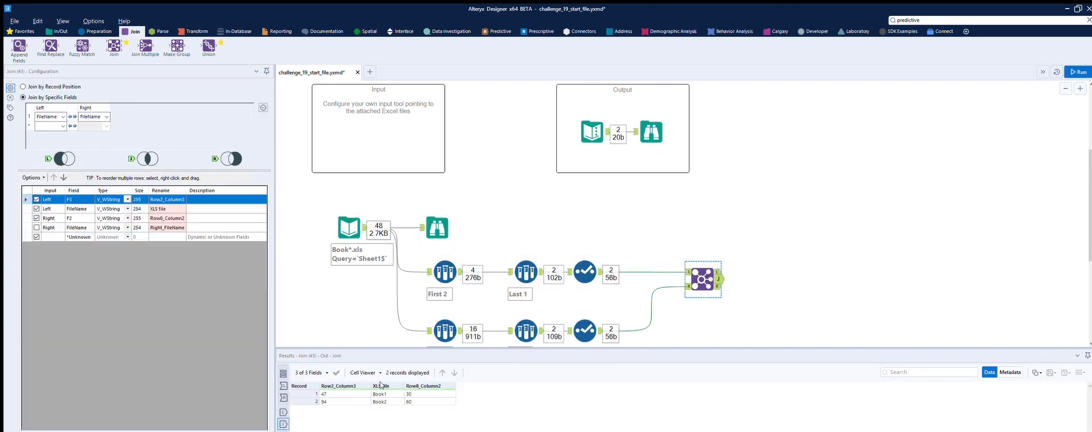
Add a Select tool to the Join's joined output and move the XLS file field above Row2_Column3.
{"action": "left_click", "coordinate": [99, 32]}
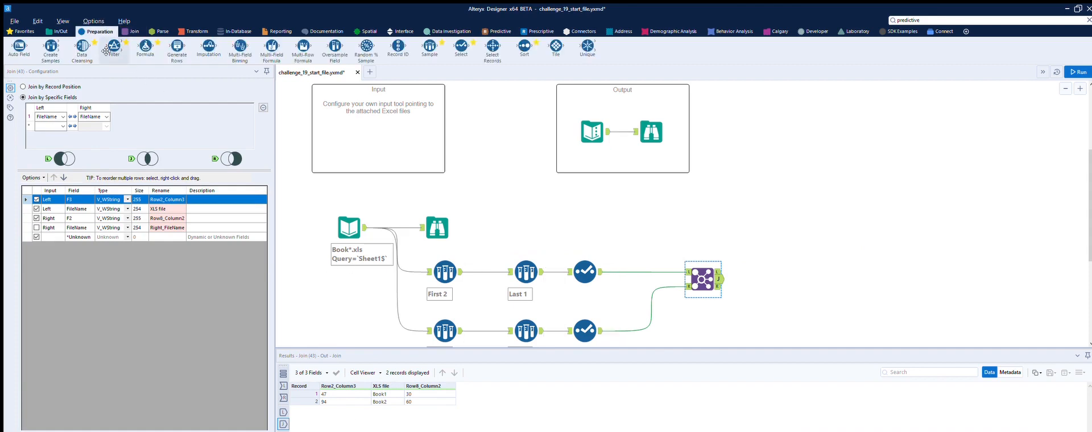
{"action": "left_click_drag", "start_coordinate": [461, 46], "coordinate": [762, 279]}
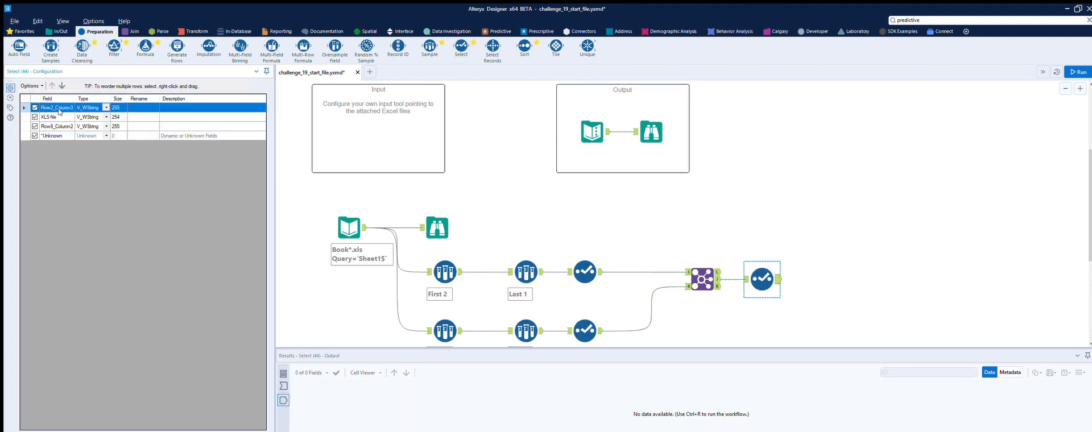
{"action": "left_click", "coordinate": [58, 116]}
{"action": "left_click", "coordinate": [53, 86]}
Run the workflow and compare the final Select tool's output with the expected output table.
{"action": "left_click", "coordinate": [891, 310]}
{"action": "left_click", "coordinate": [1078, 72]}
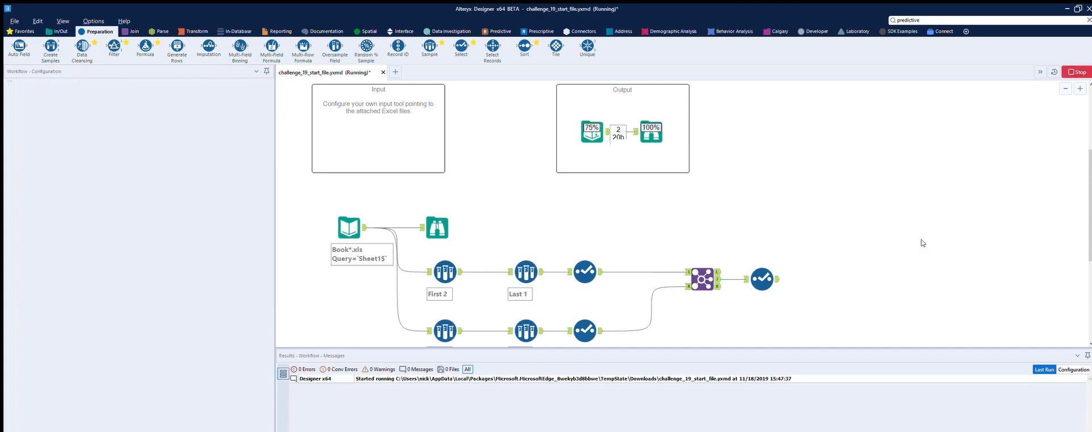
{"action": "left_click", "coordinate": [763, 277]}
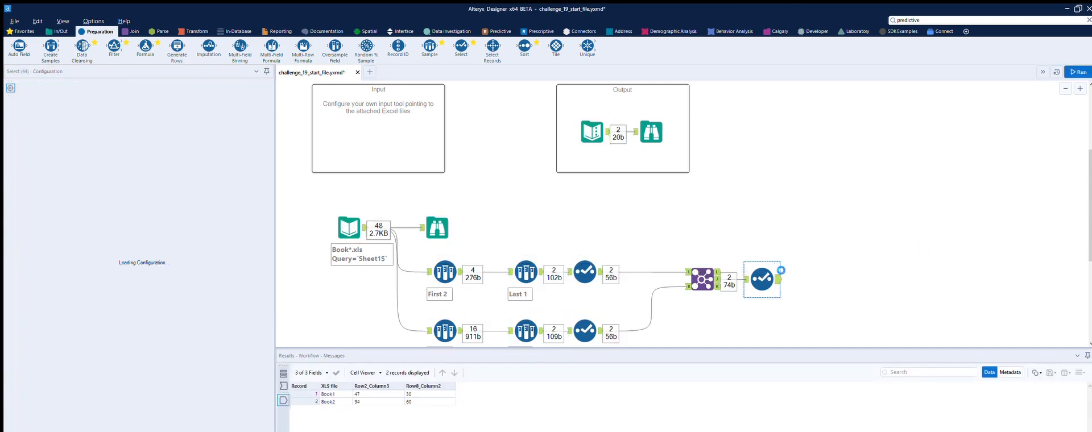
{"action": "left_click", "coordinate": [658, 128]}
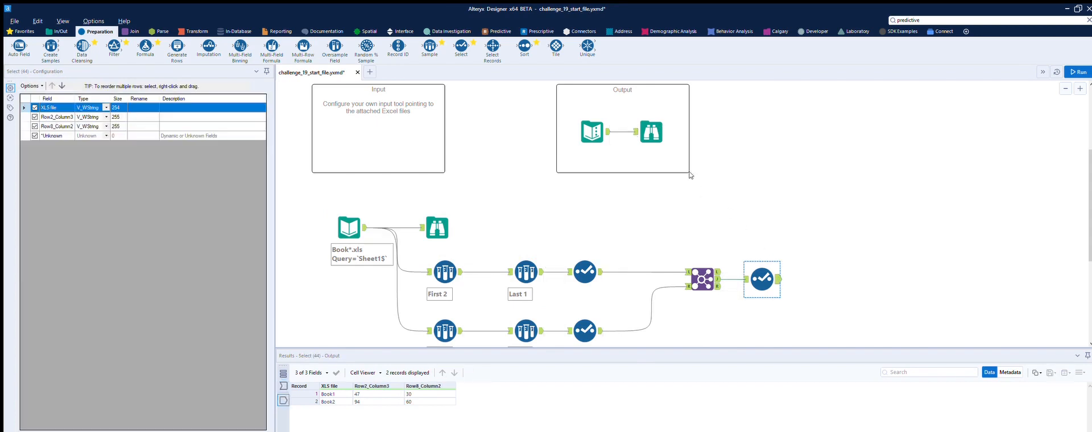
{"action": "left_click", "coordinate": [776, 266]}
{"action": "left_click", "coordinate": [659, 127]}
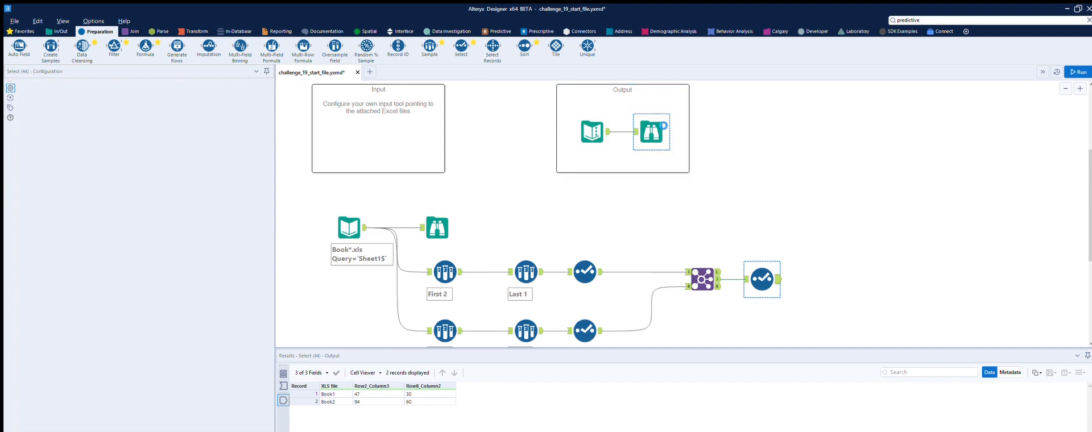
{"action": "left_click", "coordinate": [776, 269]}
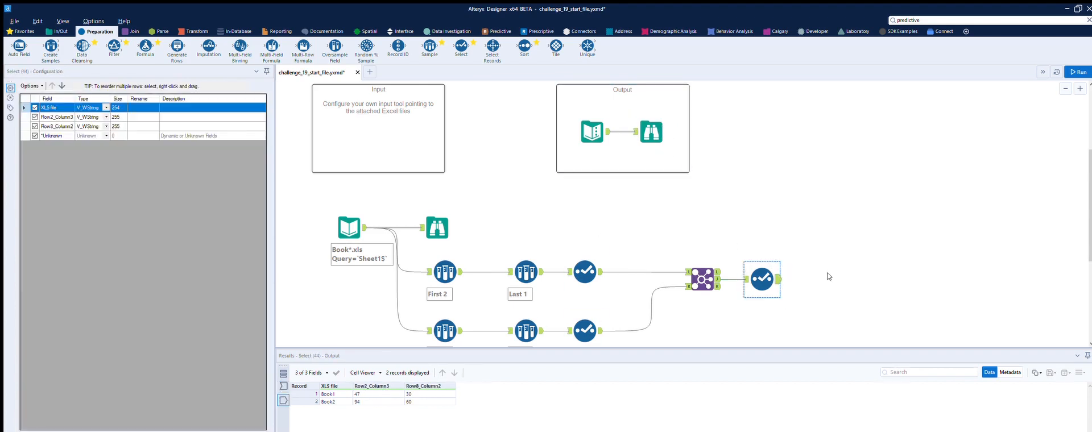